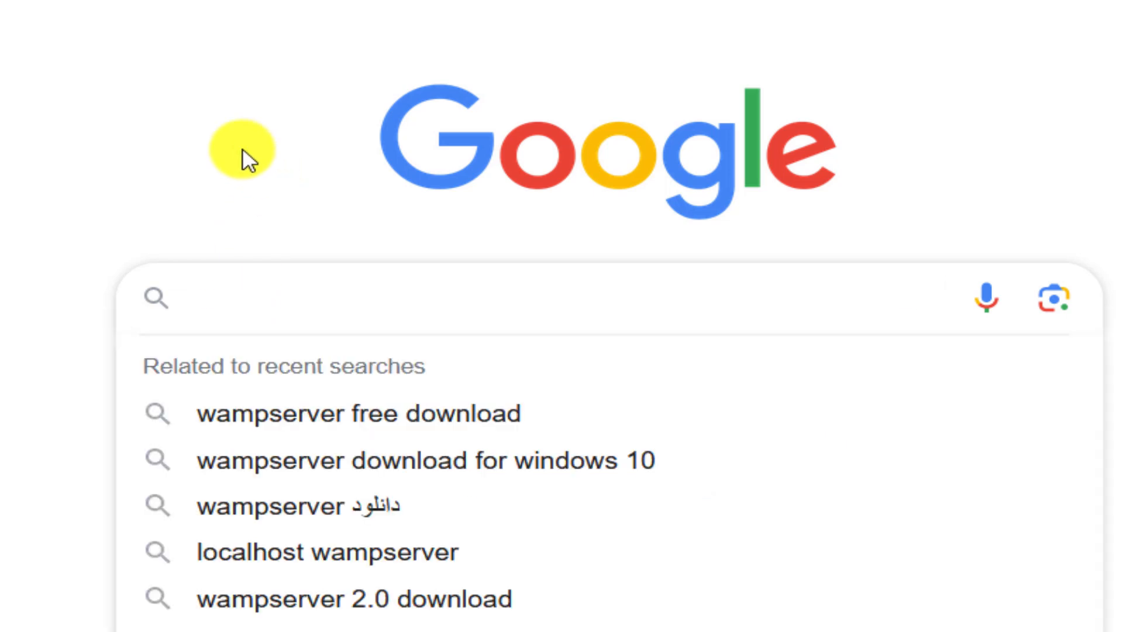
Search Google for "wampserver 64bit download"
{"action": "type", "text": "wa"}
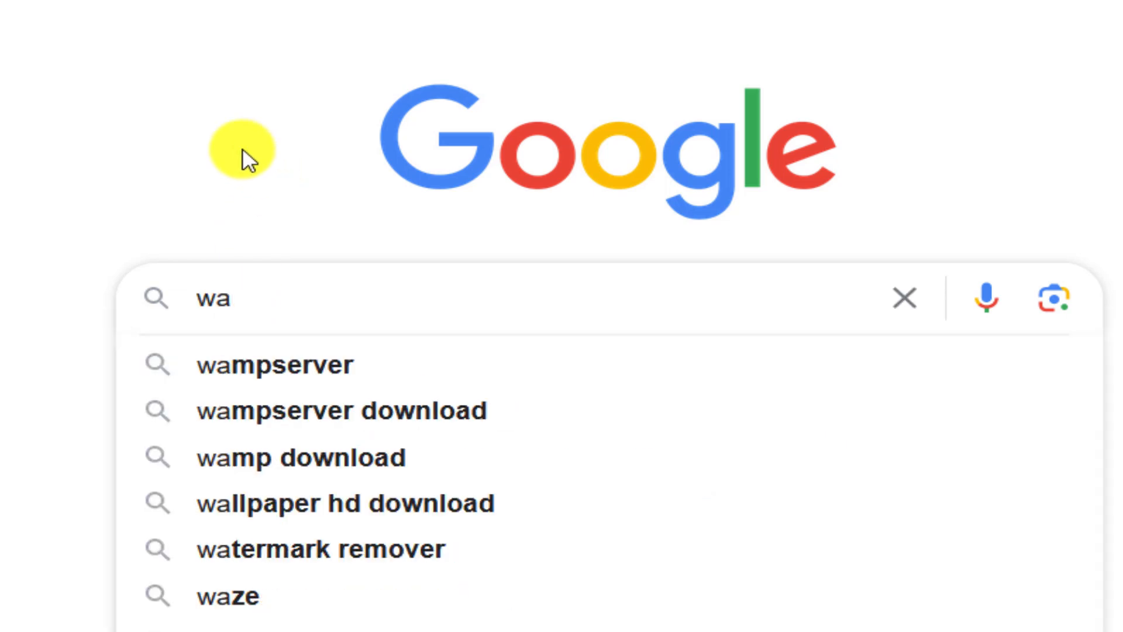
{"action": "type", "text": "mpserver "}
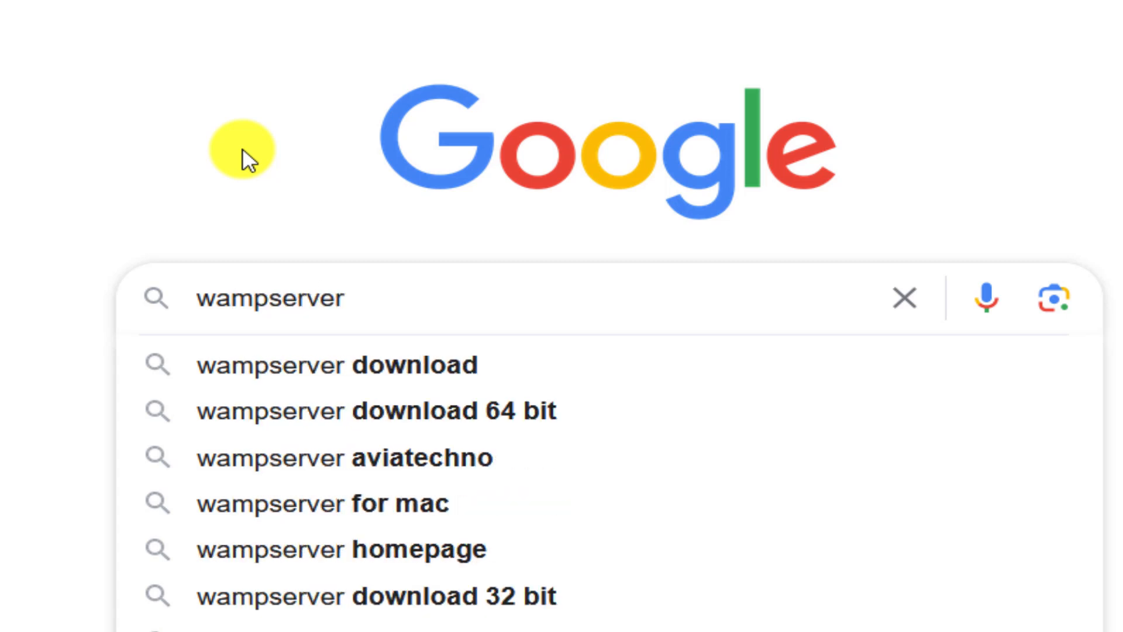
{"action": "type", "text": "64bit "}
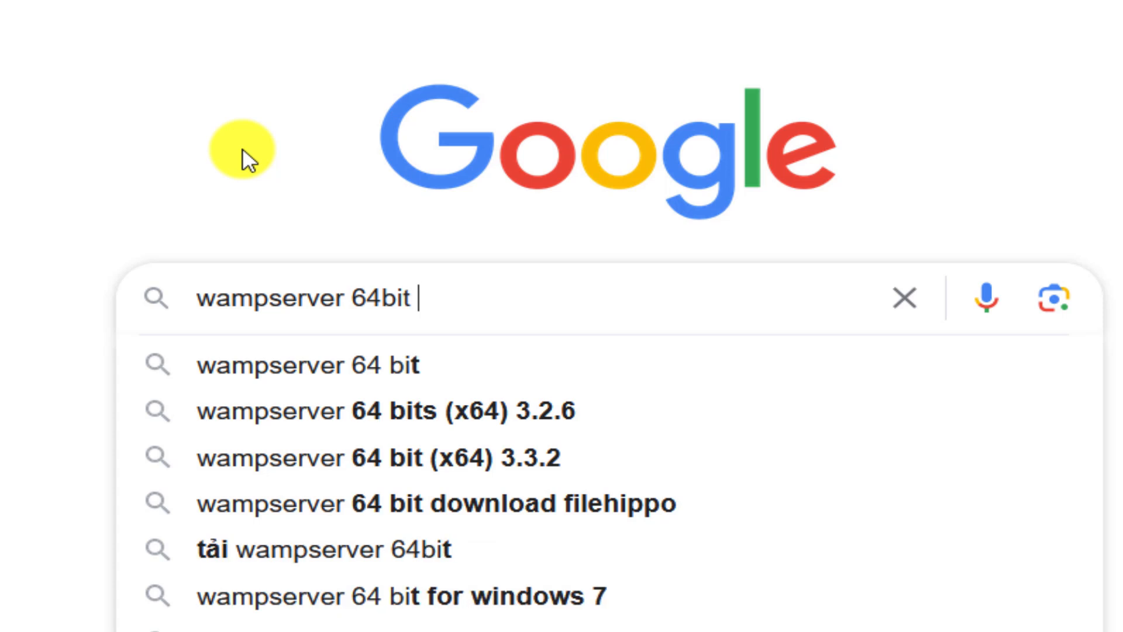
{"action": "type", "text": "download"}
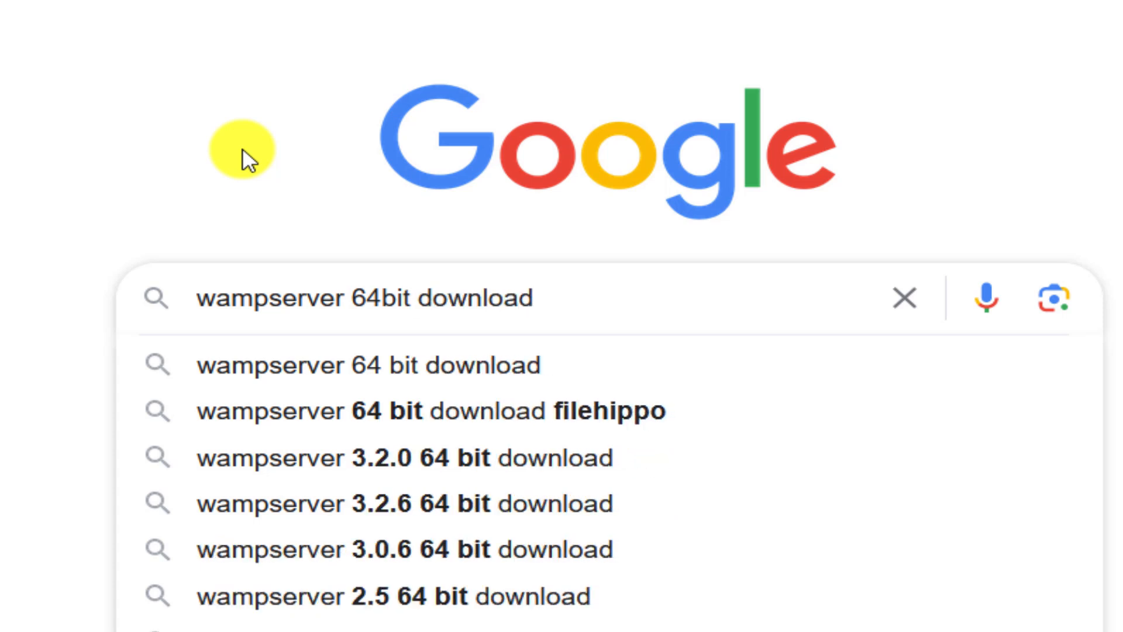
{"action": "key", "text": "Return"}
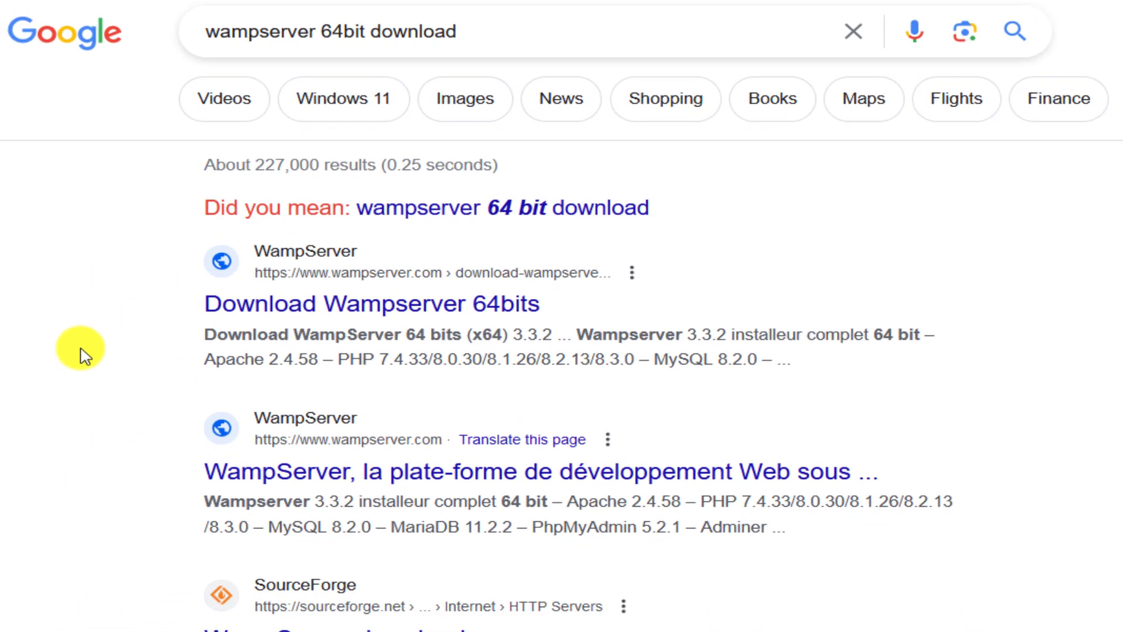
Open the WampServer result "Download Wampserver 64bits" in a new tab and switch to it
{"action": "right_click", "coordinate": [395, 309]}
{"action": "left_click", "coordinate": [430, 328]}
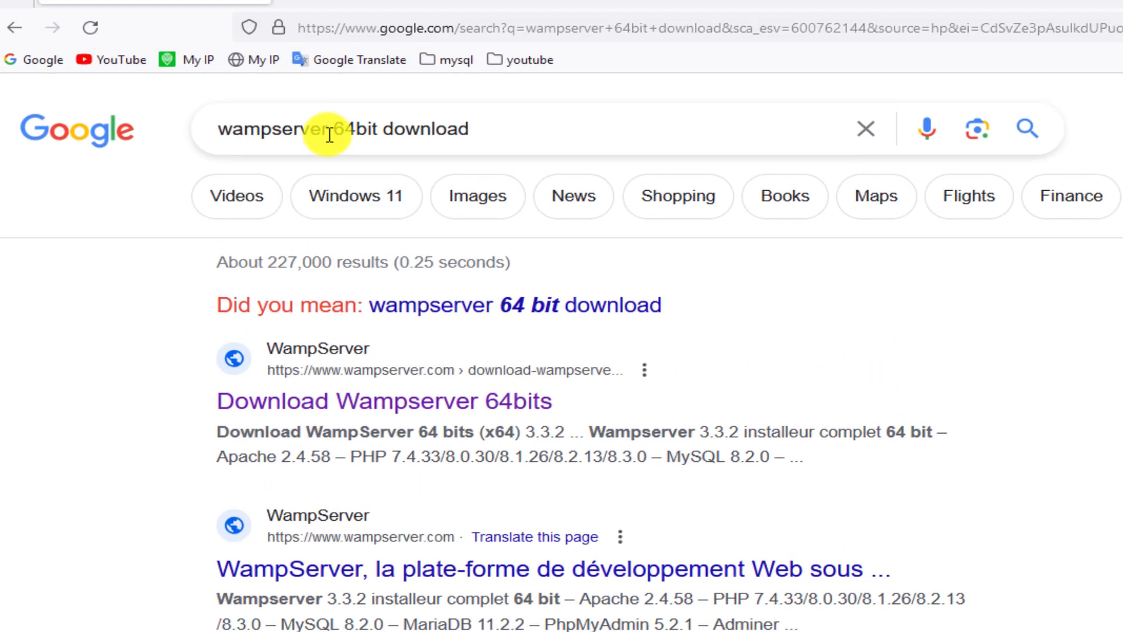
{"action": "left_click", "coordinate": [387, 55]}
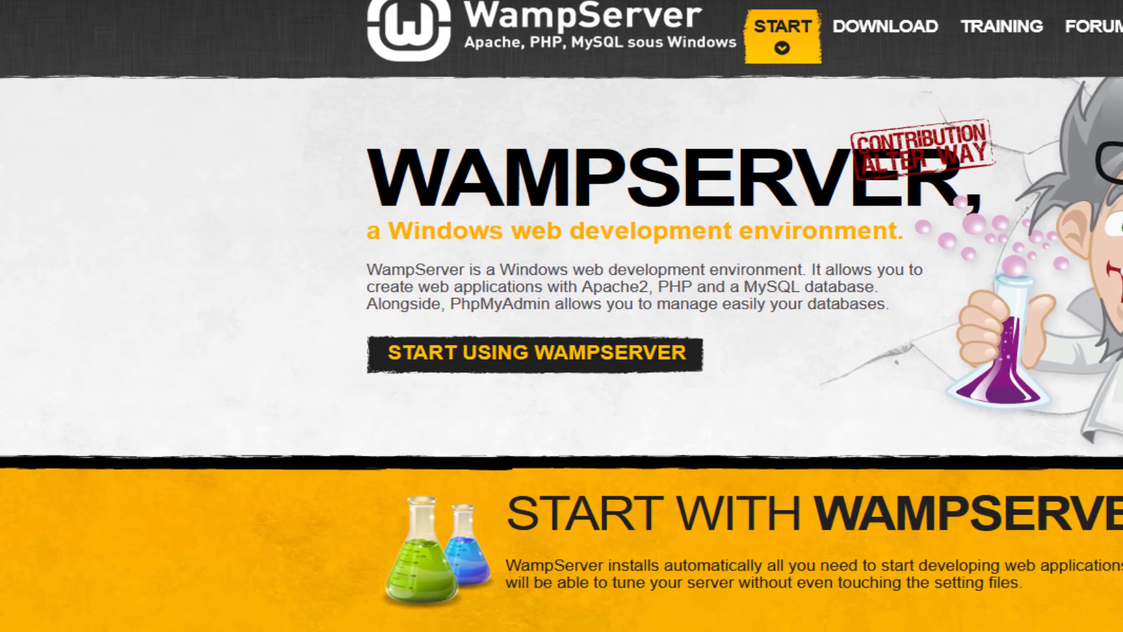
Start the direct download of Wampserver 64 bits (x64) 3.3.2 without filling in the form, and pause it
{"action": "scroll", "coordinate": [263, 409], "scroll_direction": "down", "scroll_amount": 8}
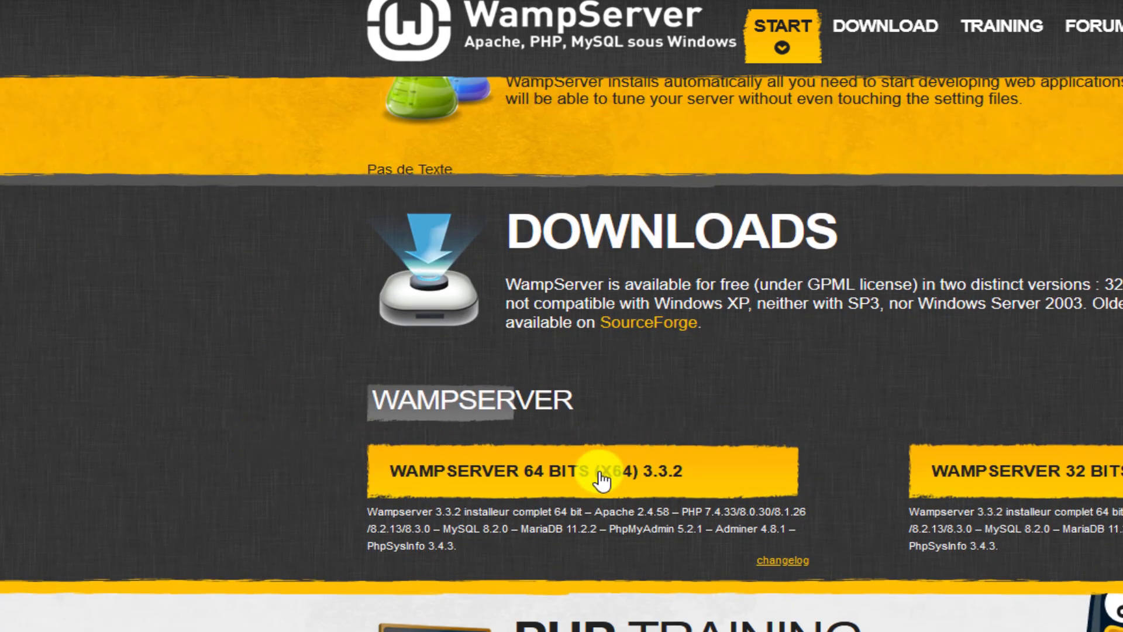
{"action": "left_click", "coordinate": [551, 474]}
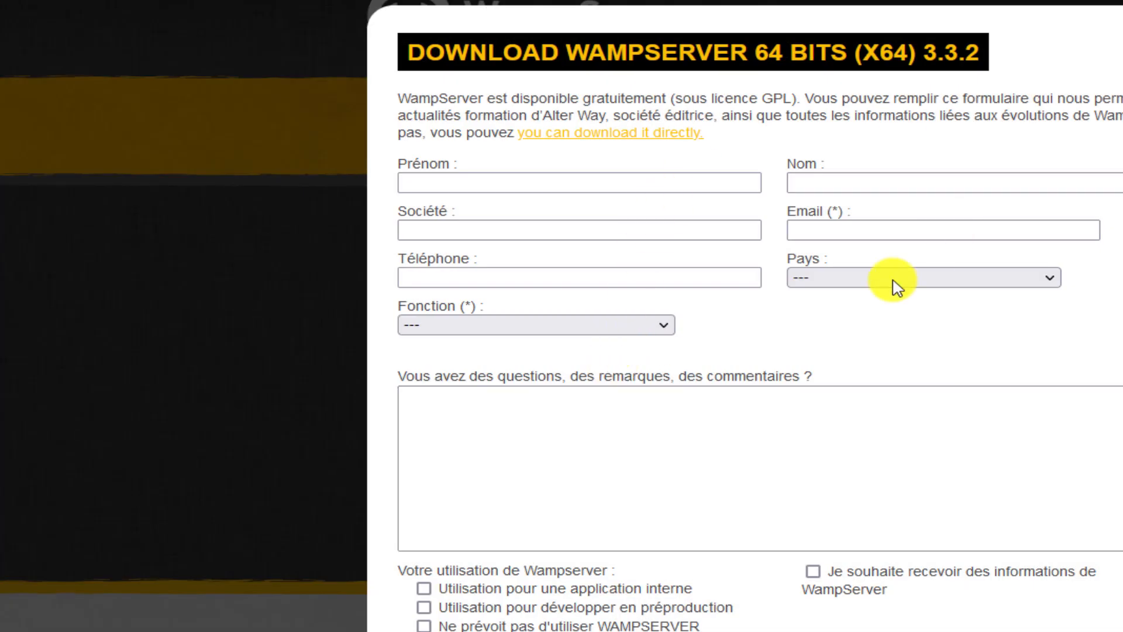
{"action": "left_click", "coordinate": [597, 136]}
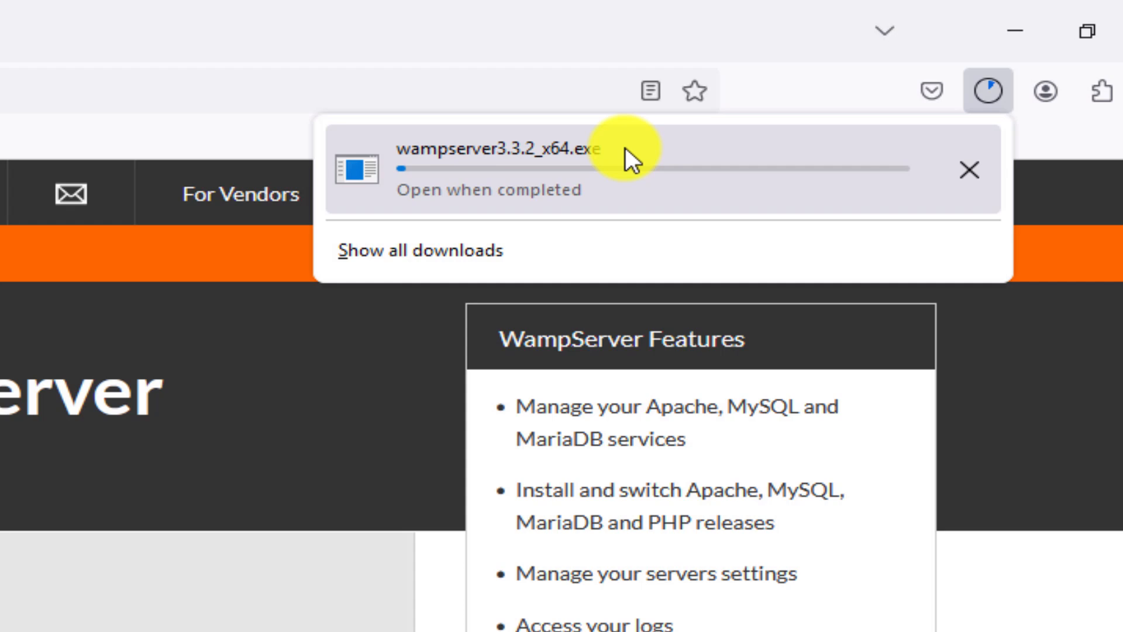
{"action": "right_click", "coordinate": [626, 160]}
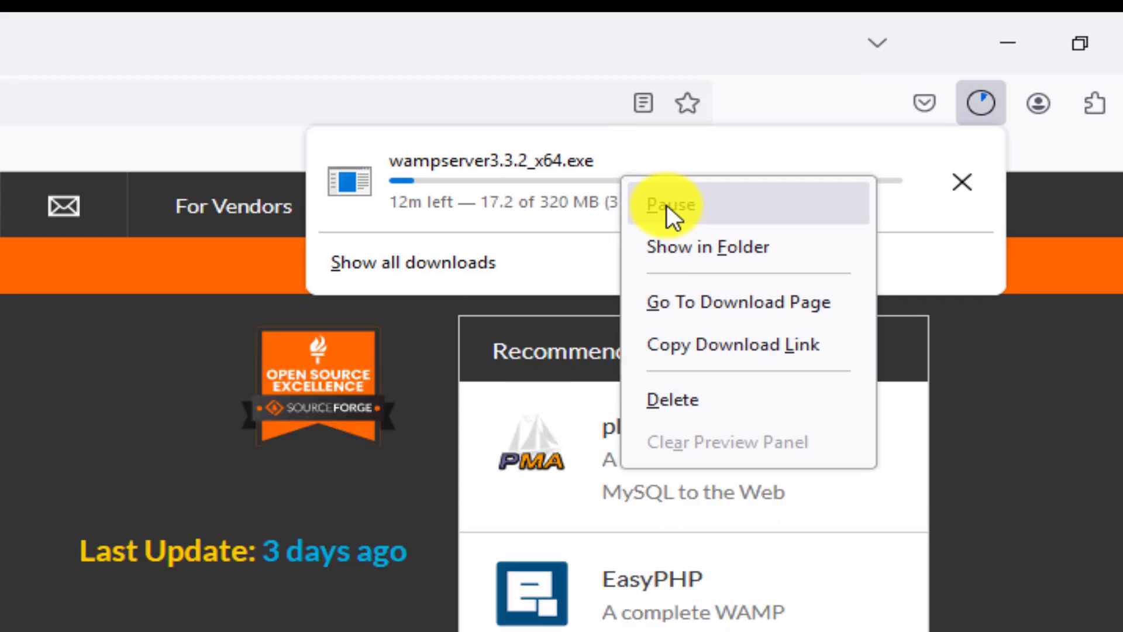
{"action": "left_click", "coordinate": [671, 208]}
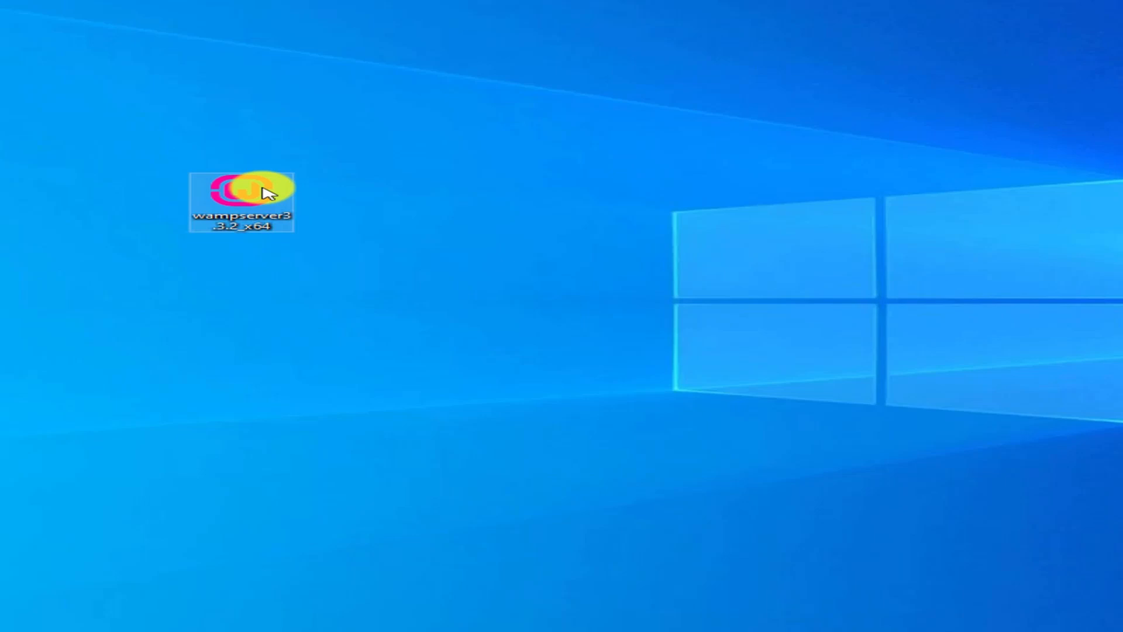
Launch the wampserver3.3.2_x64 installer from the desktop with English as the setup language
{"action": "right_click", "coordinate": [261, 193]}
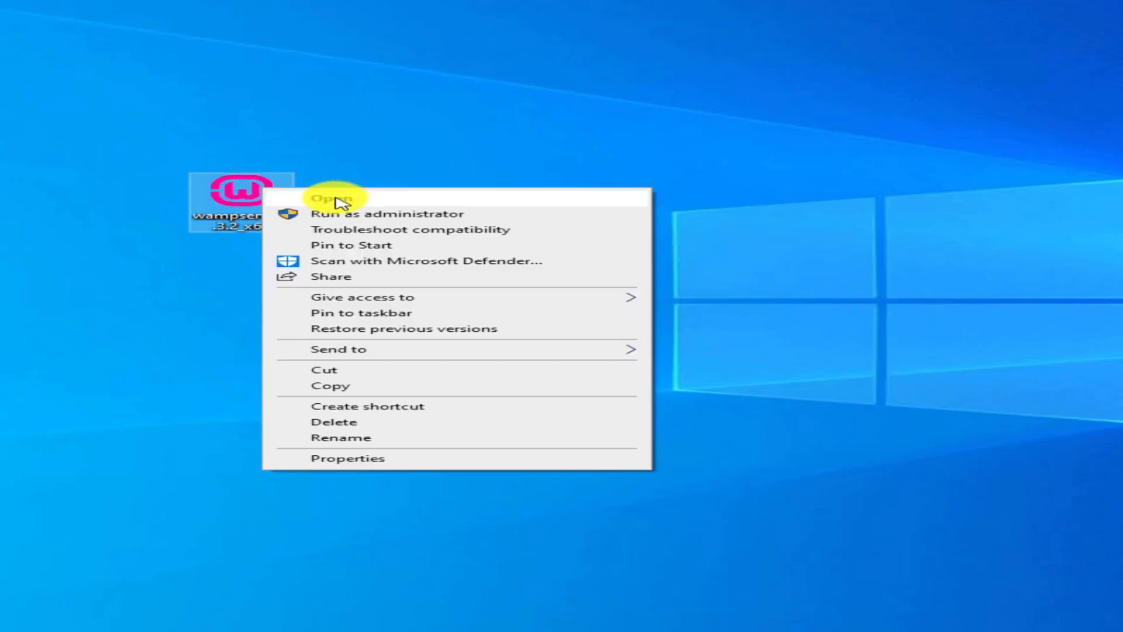
{"action": "left_click", "coordinate": [430, 200]}
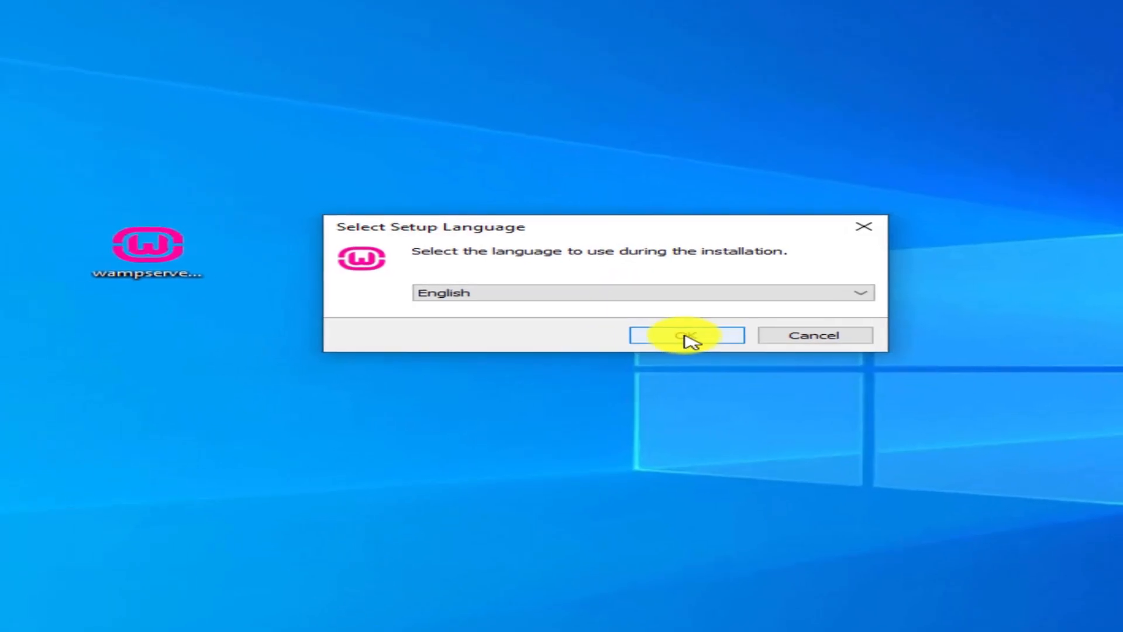
{"action": "left_click", "coordinate": [688, 335]}
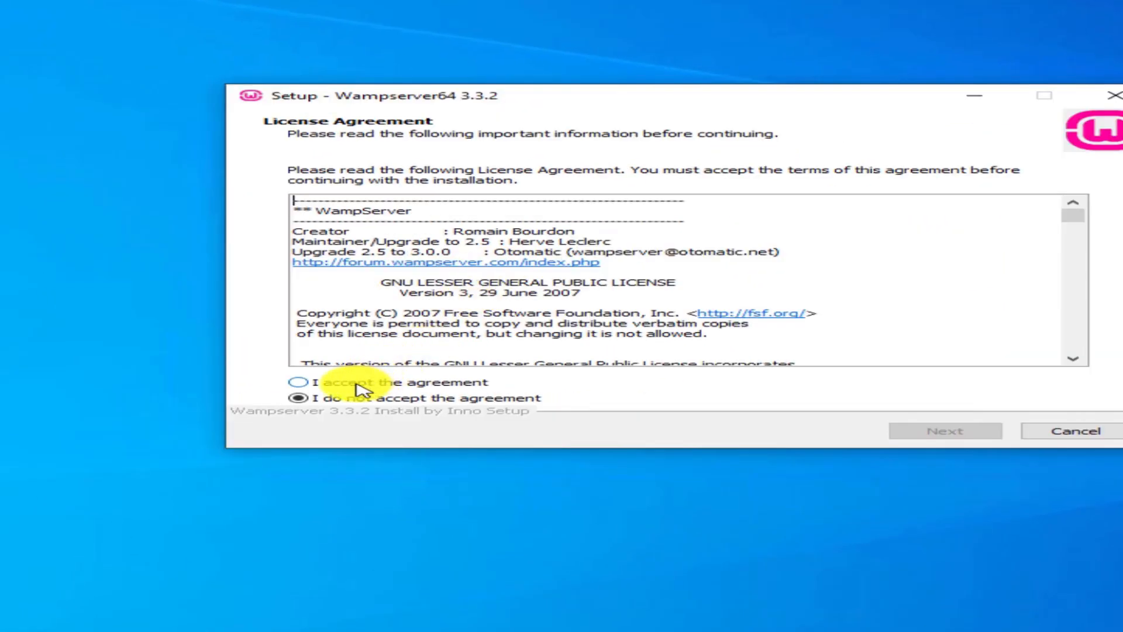
Accept the Wampserver license agreement and continue past the information page on installation requirements
{"action": "left_click", "coordinate": [358, 387]}
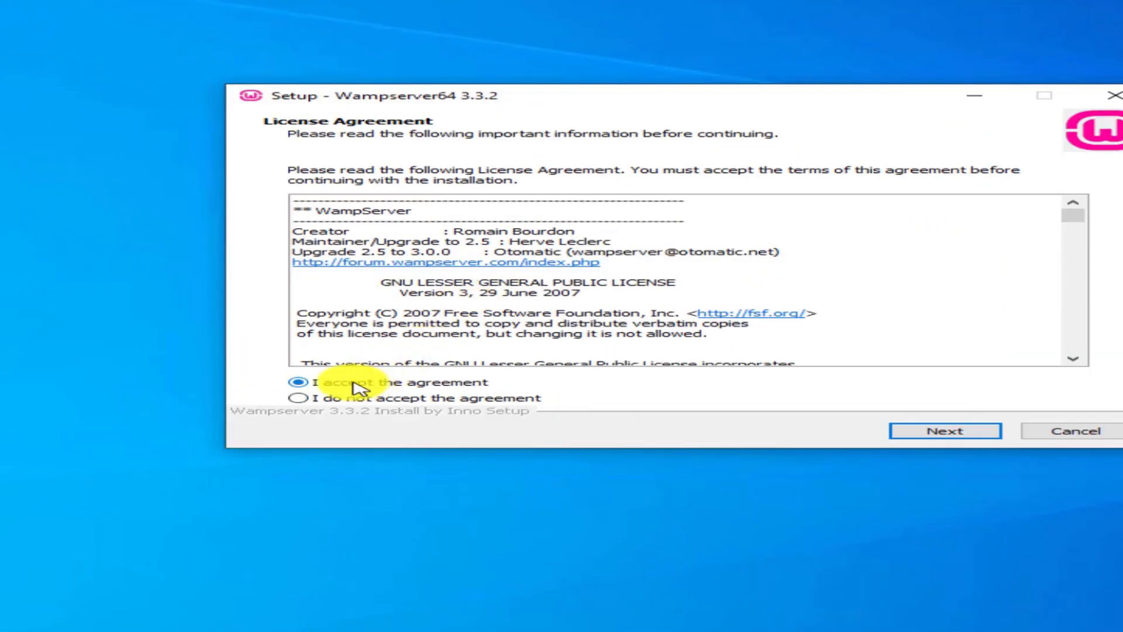
{"action": "left_click", "coordinate": [946, 432]}
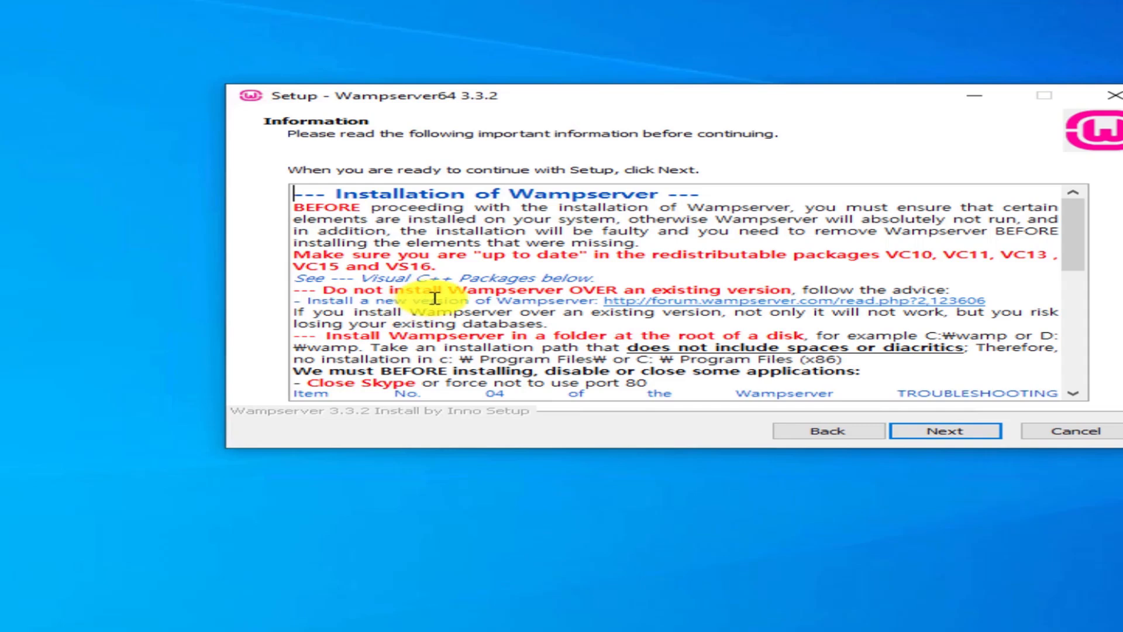
{"action": "scroll", "coordinate": [431, 299], "scroll_direction": "down", "scroll_amount": 10}
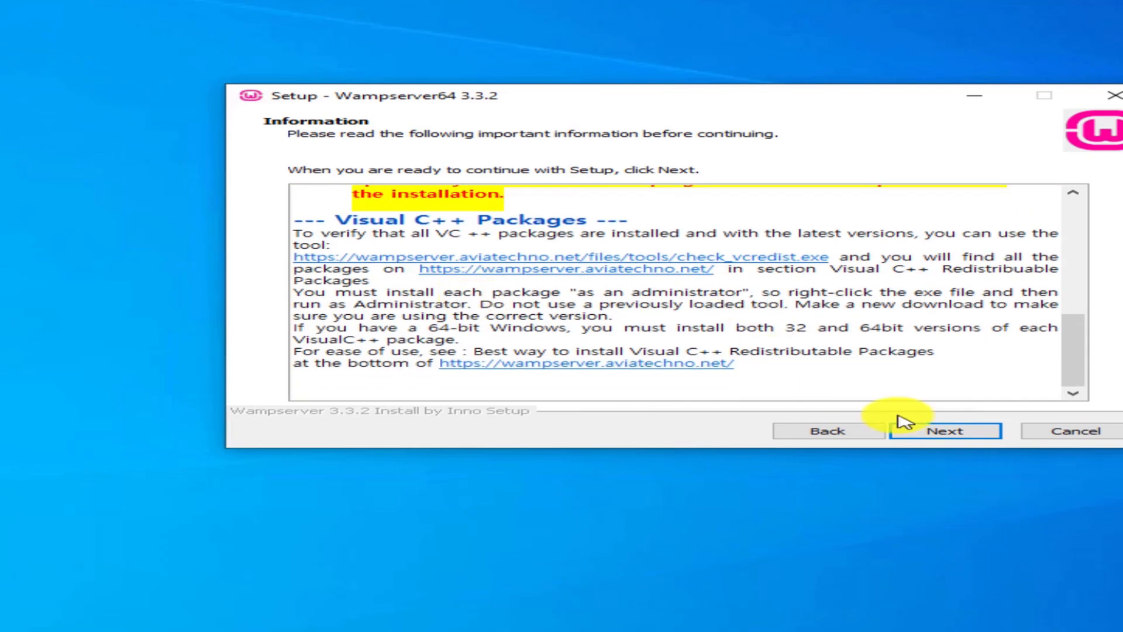
{"action": "left_click", "coordinate": [948, 436]}
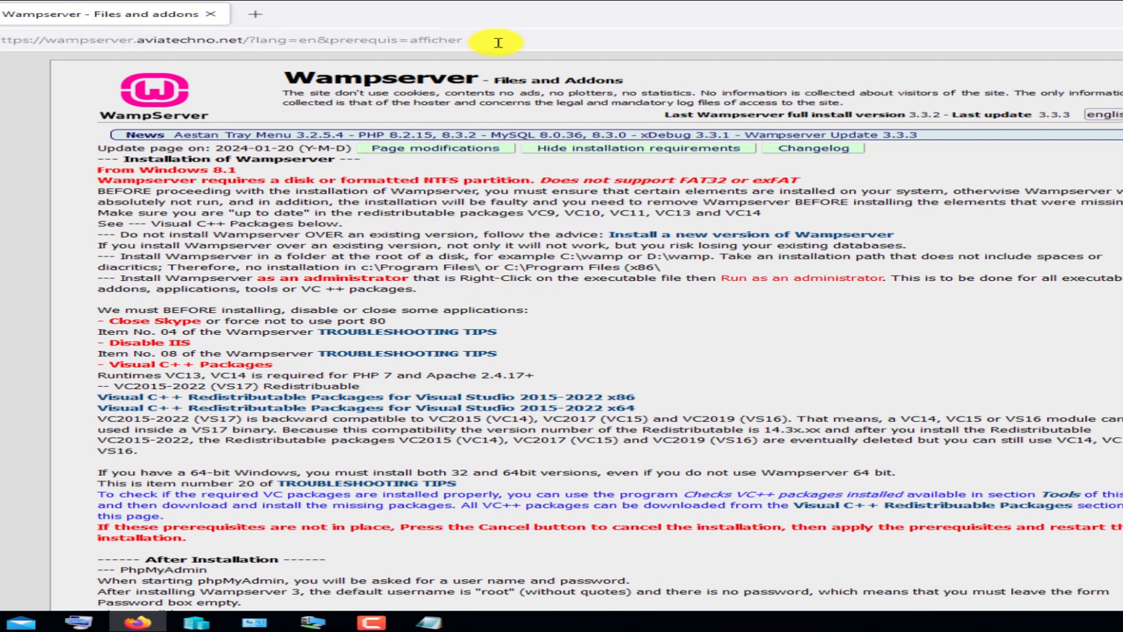
From the Wampserver Files and Addons page, open the 64-bit VC 2015-2022 (VC17 x64) package in a new tab and switch to it
{"action": "left_click", "coordinate": [498, 42]}
{"action": "left_click", "coordinate": [119, 27]}
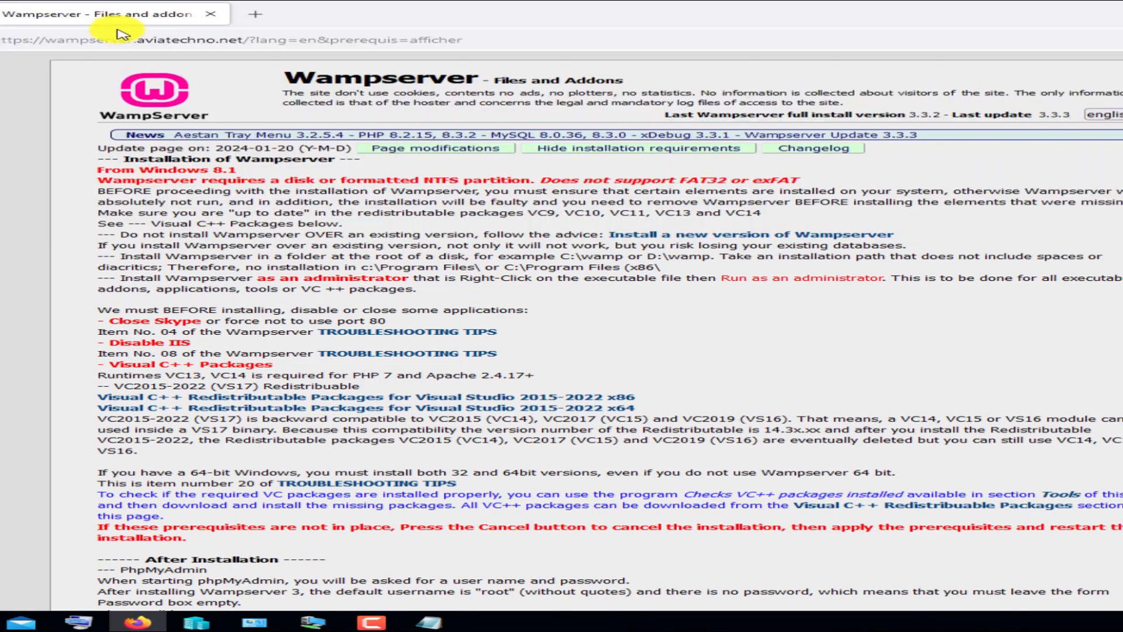
{"action": "scroll", "coordinate": [526, 287], "scroll_direction": "down", "scroll_amount": 3}
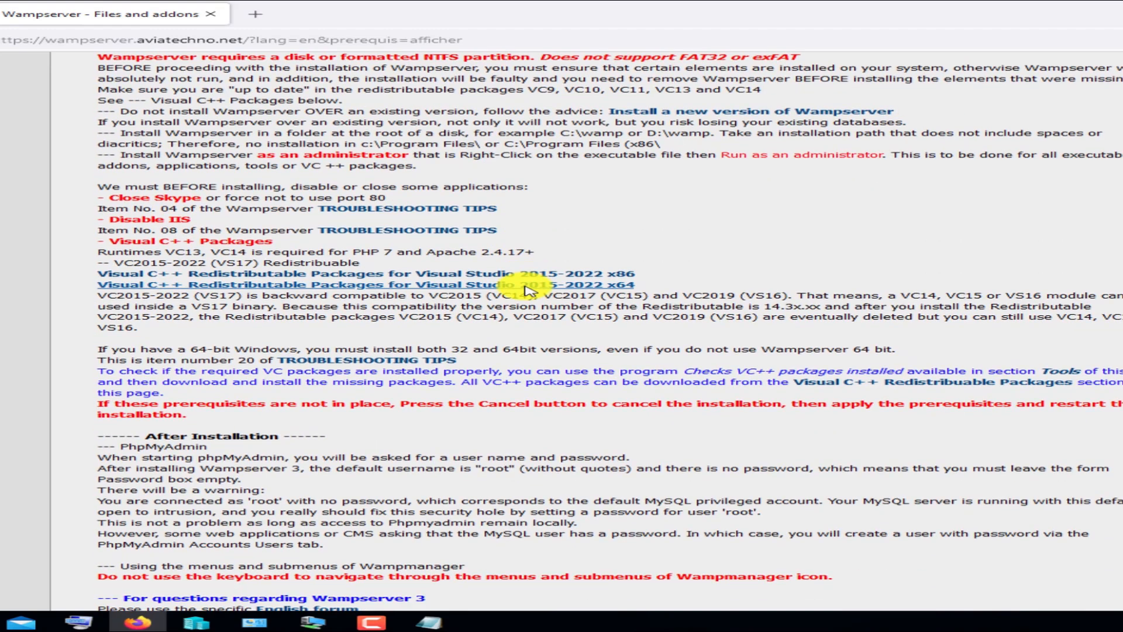
{"action": "scroll", "coordinate": [526, 287], "scroll_direction": "down", "scroll_amount": 12}
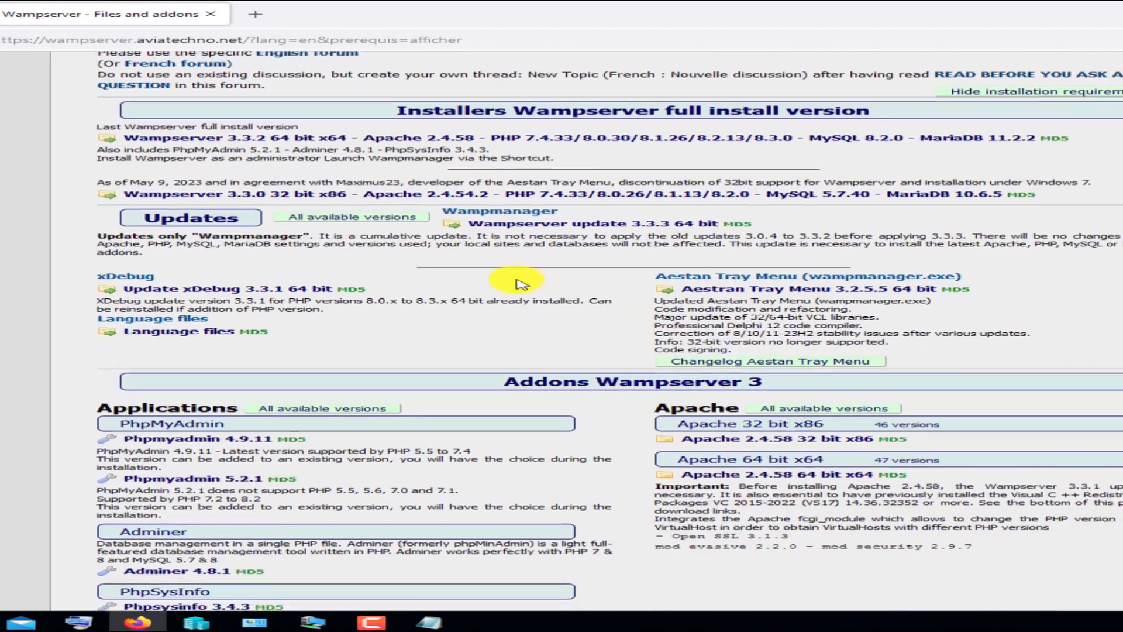
{"action": "scroll", "coordinate": [520, 284], "scroll_direction": "down", "scroll_amount": 10}
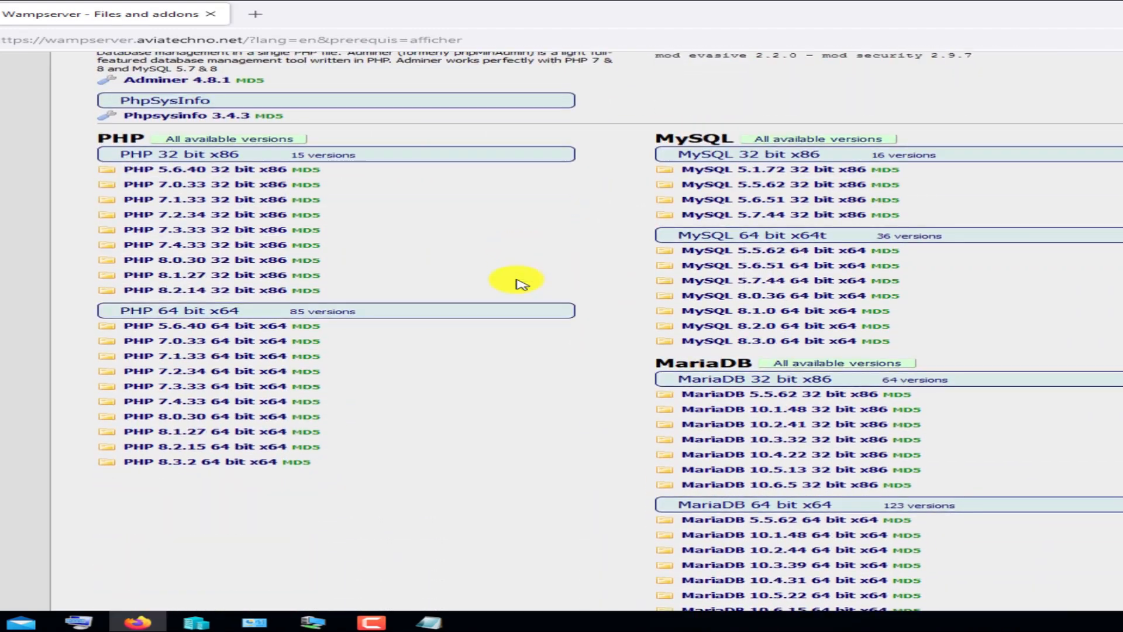
{"action": "scroll", "coordinate": [518, 284], "scroll_direction": "down", "scroll_amount": 12}
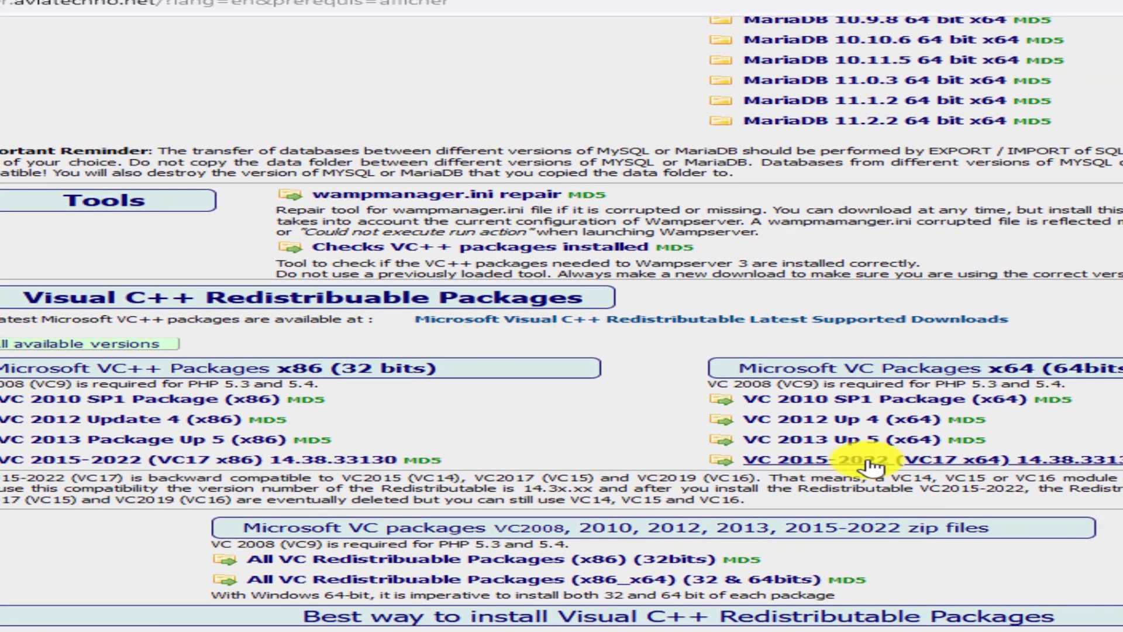
{"action": "right_click", "coordinate": [872, 463]}
{"action": "left_click", "coordinate": [907, 475]}
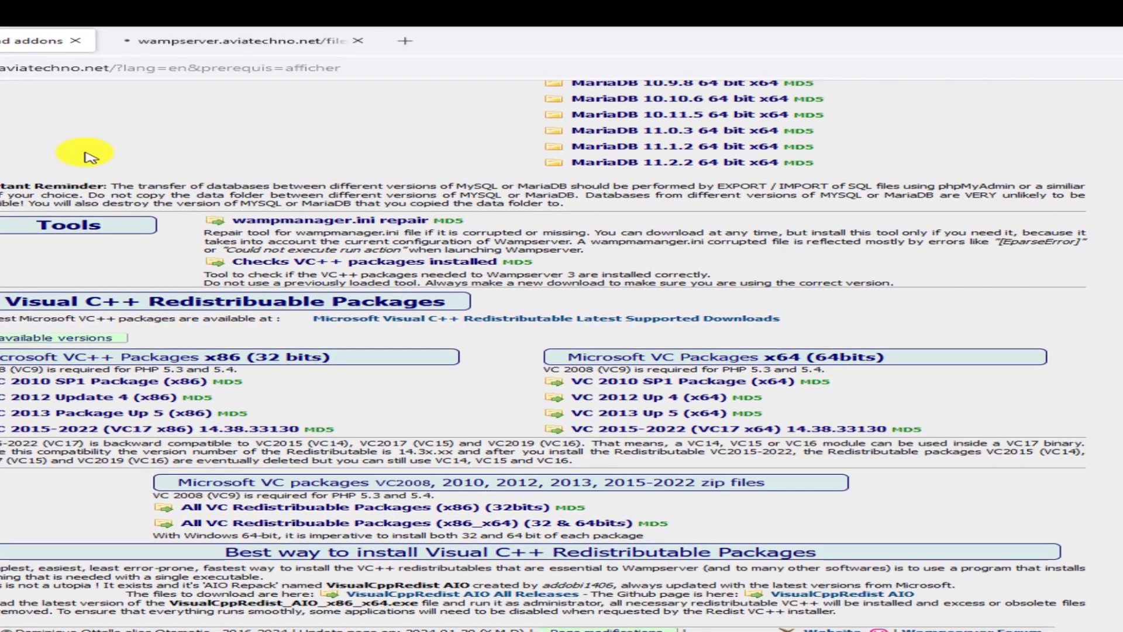
{"action": "left_click", "coordinate": [226, 41]}
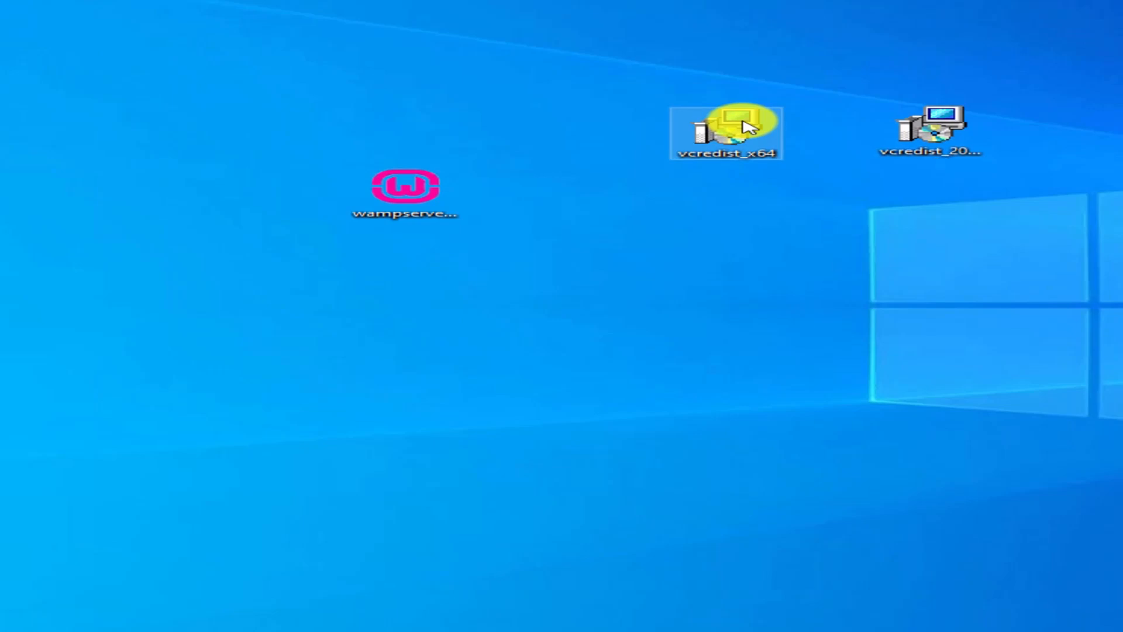
Install the Microsoft Visual C++ 2013 Redistributable (x64) from vcredist_x64, agreeing to its license terms and allowing changes to the device
{"action": "double_click", "coordinate": [745, 125]}
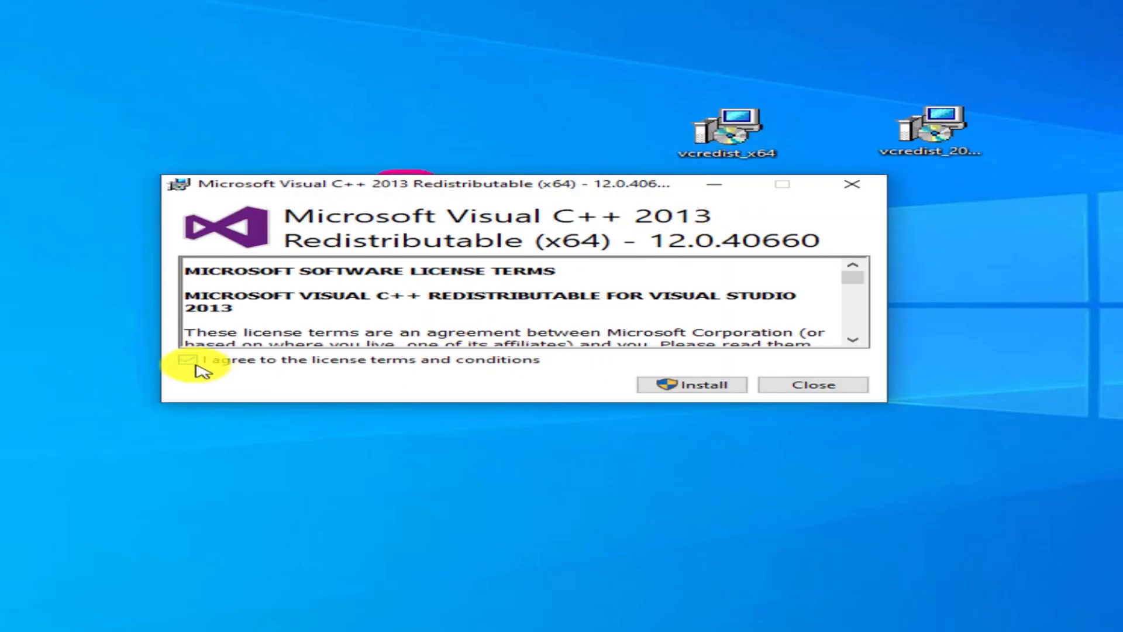
{"action": "left_click", "coordinate": [193, 364]}
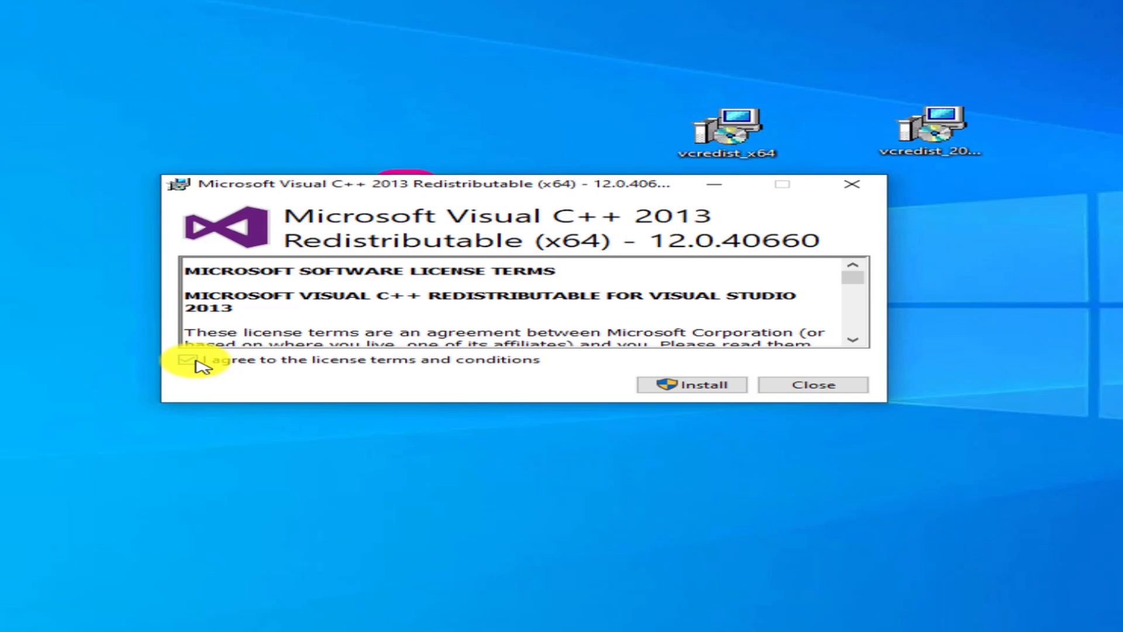
{"action": "left_click", "coordinate": [704, 389]}
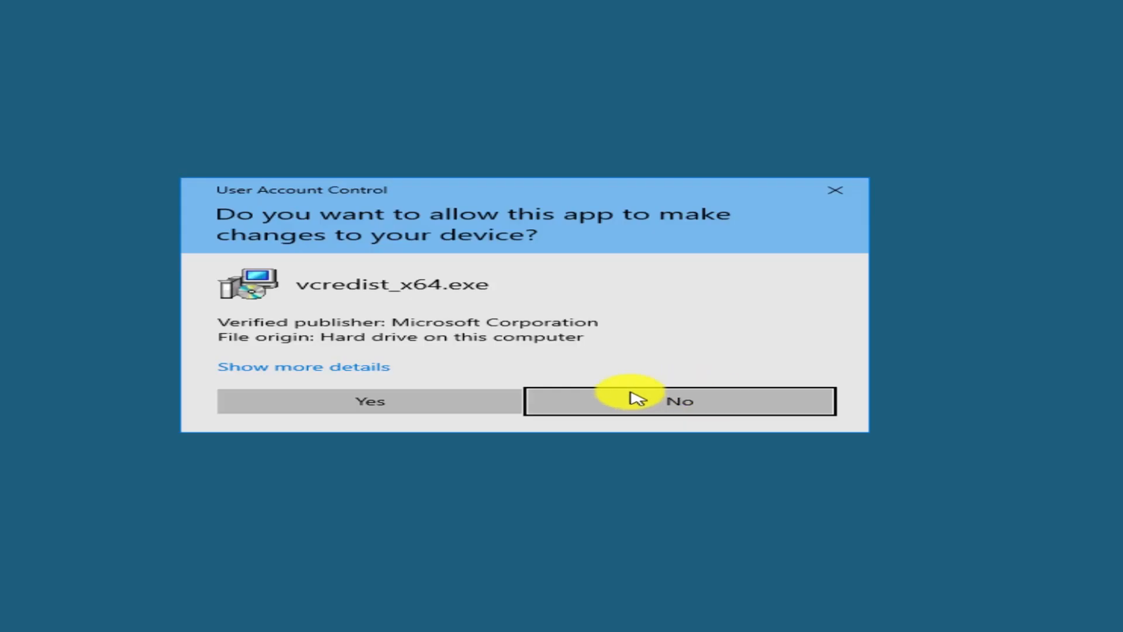
{"action": "left_click", "coordinate": [444, 393]}
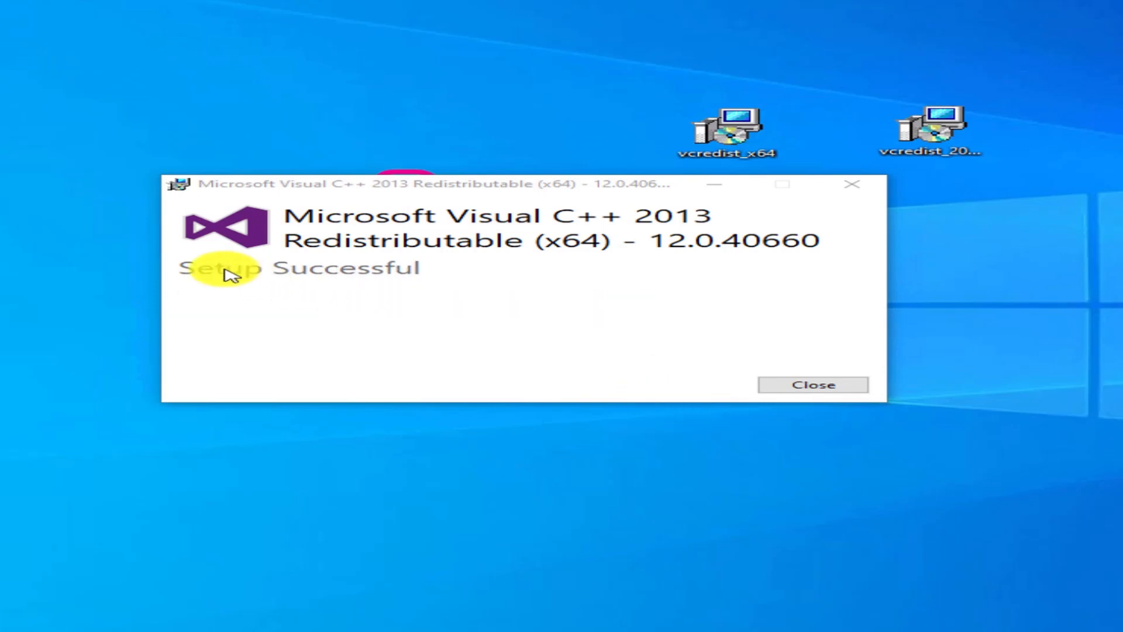
{"action": "left_click", "coordinate": [818, 388]}
Install the Microsoft Visual C++ 2015-2022 Redistributable (x64), agreeing to its license terms and allowing changes to the device
{"action": "left_click", "coordinate": [936, 141]}
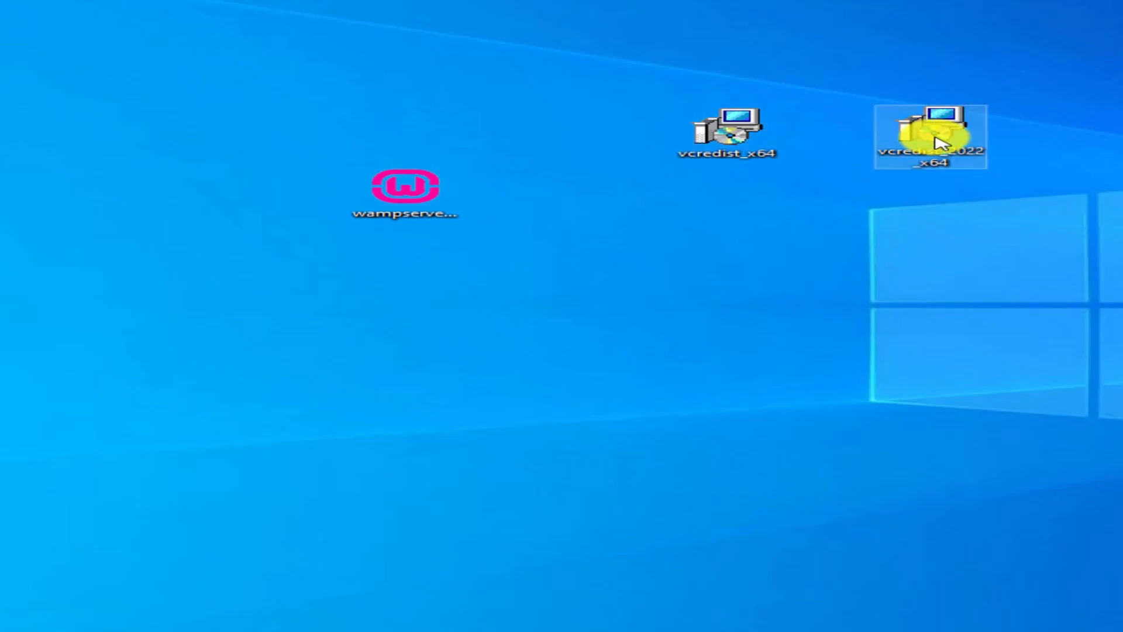
{"action": "double_click", "coordinate": [936, 142]}
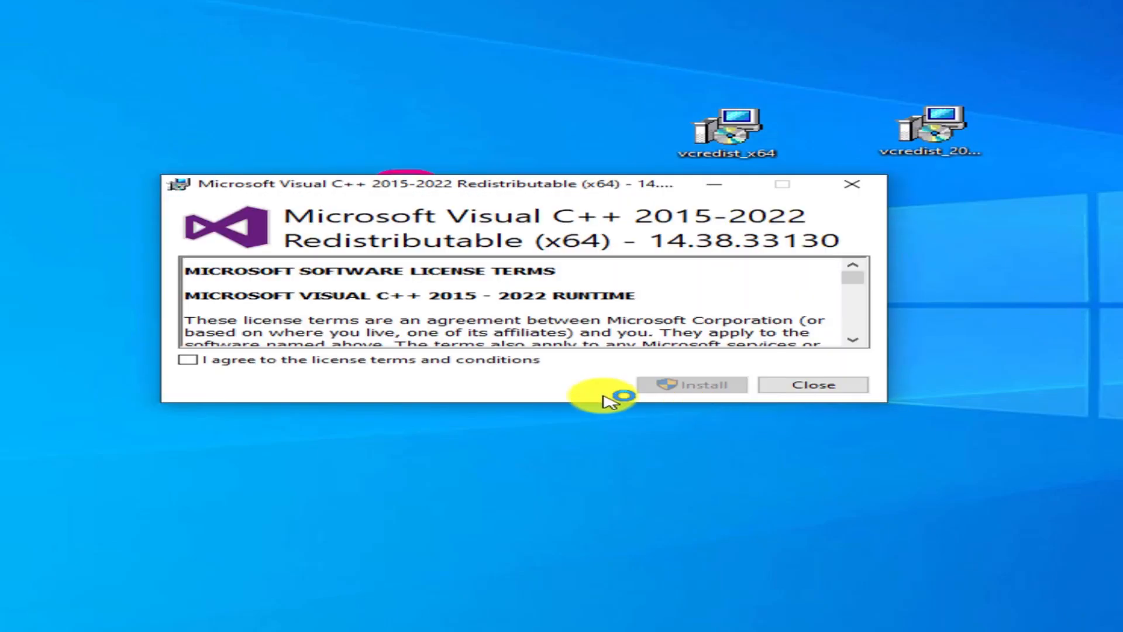
{"action": "left_click", "coordinate": [331, 367]}
{"action": "left_click", "coordinate": [716, 387]}
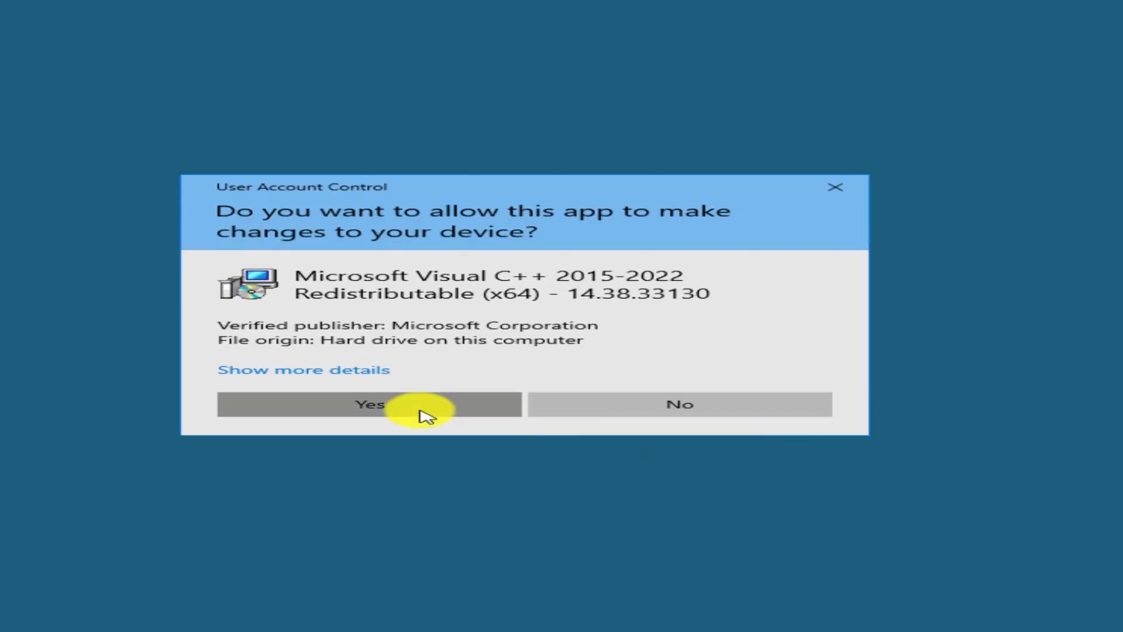
{"action": "left_click", "coordinate": [421, 407]}
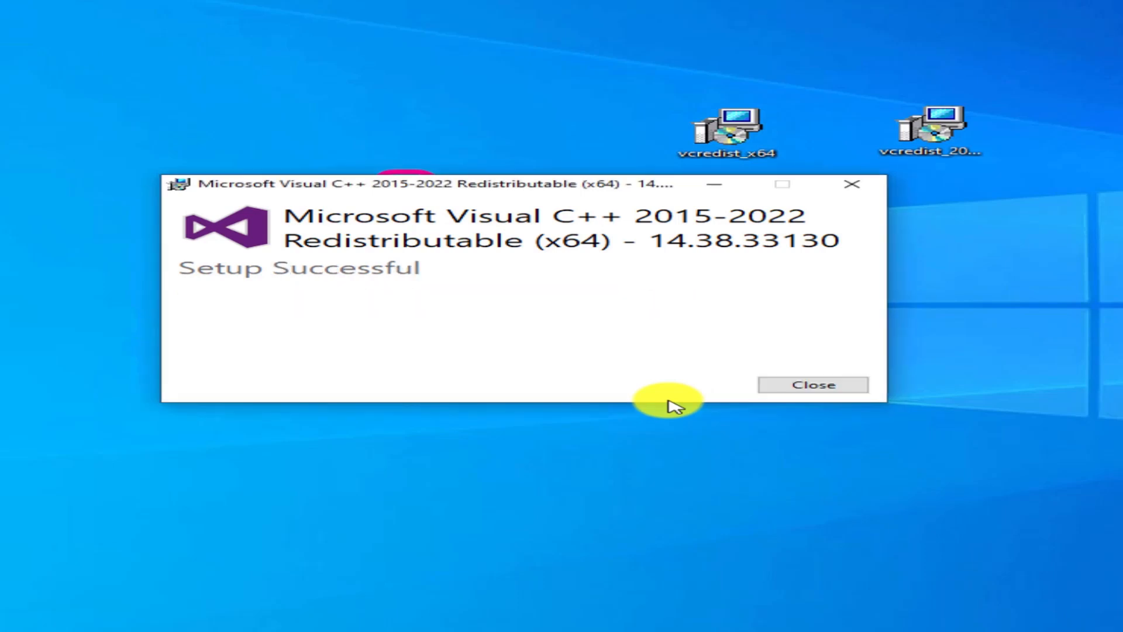
{"action": "left_click", "coordinate": [813, 386]}
Launch the wampserver3.3.2_x64 installer from the desktop, allow it to make changes to the device, and use English as the setup language
{"action": "left_click", "coordinate": [430, 195]}
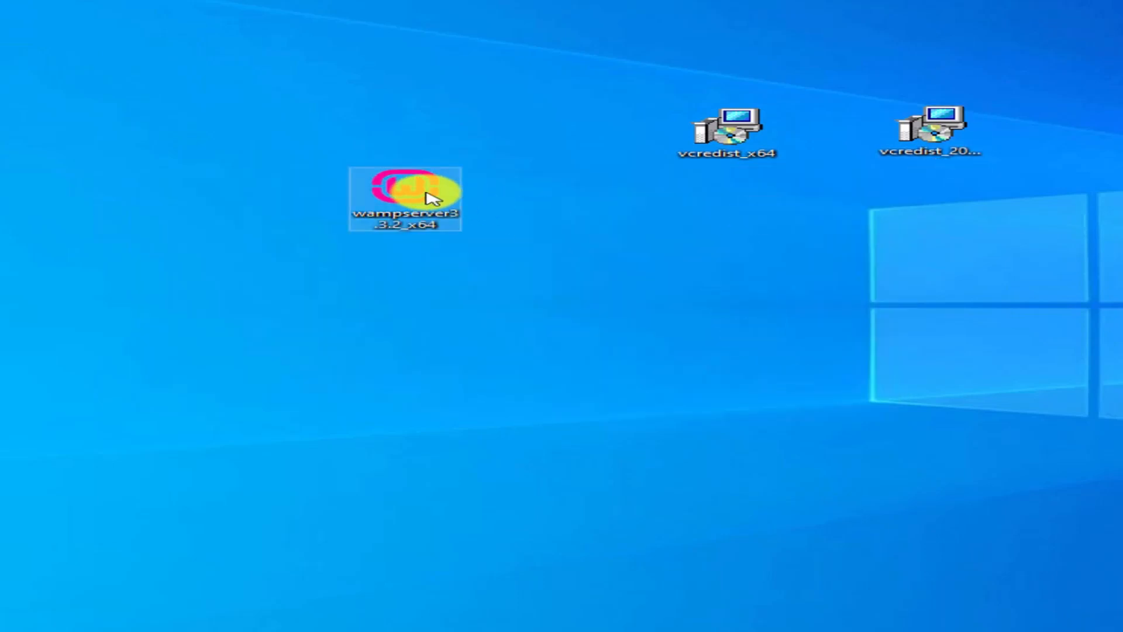
{"action": "right_click", "coordinate": [429, 195]}
{"action": "left_click", "coordinate": [538, 209]}
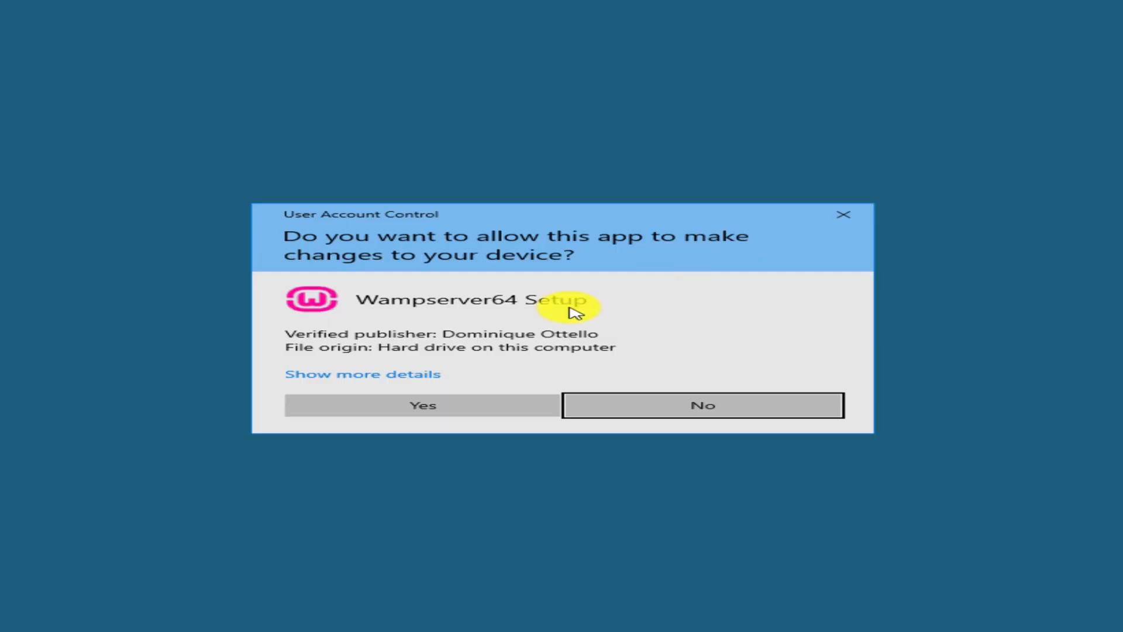
{"action": "left_click", "coordinate": [484, 406]}
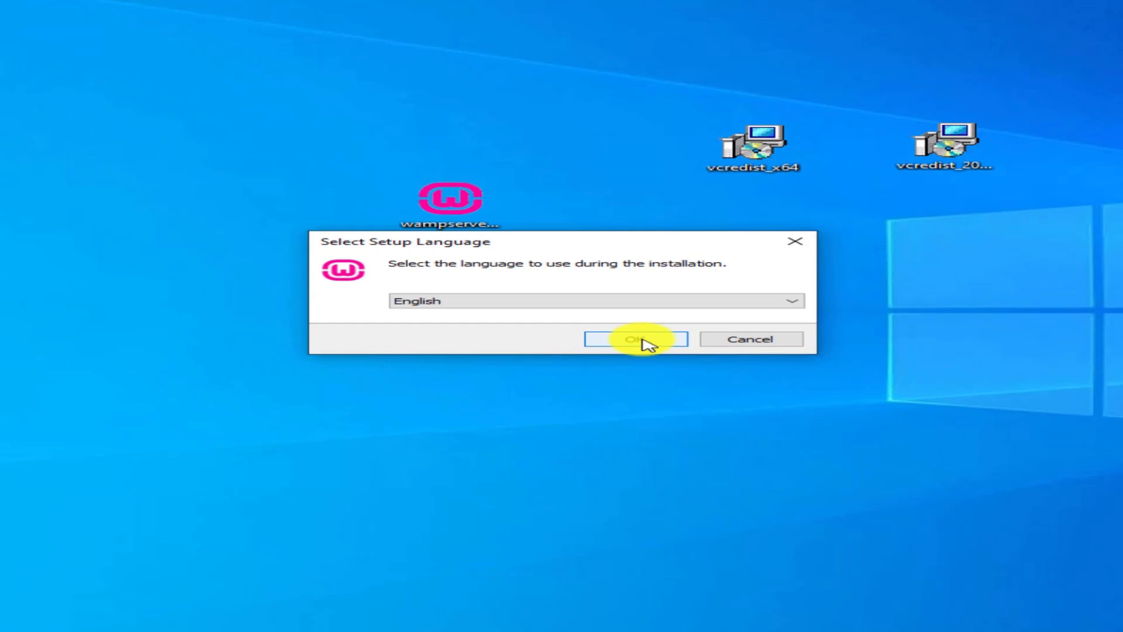
{"action": "left_click", "coordinate": [642, 340]}
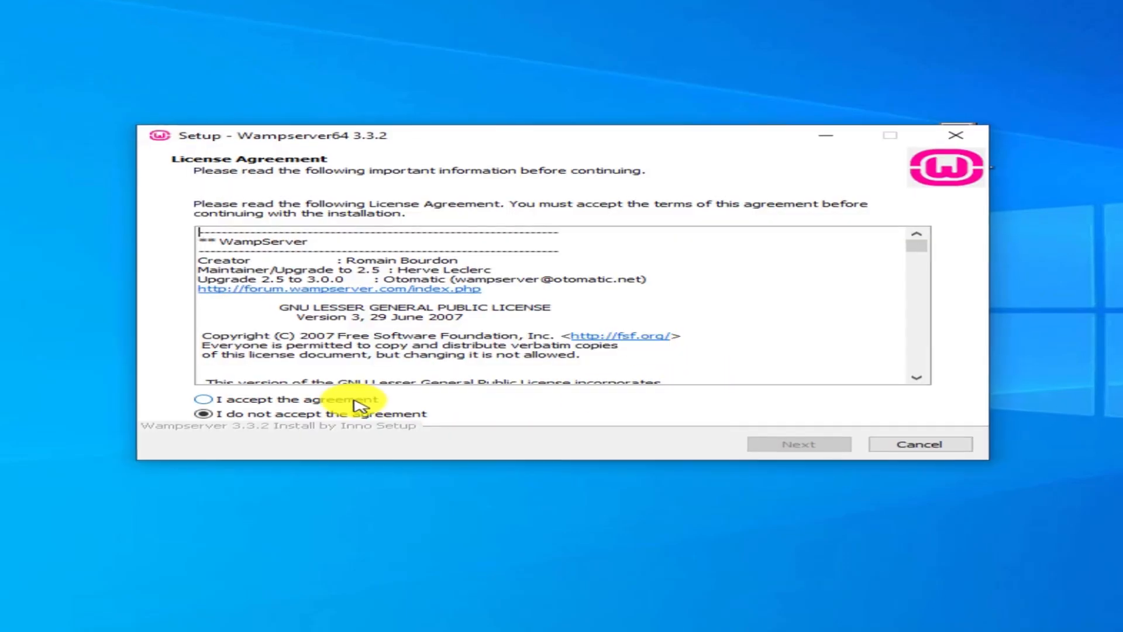
Accept the license agreement, continue past the prerequisites information, and install Wampserver64 3.3.2 into the c:\wamp64 folder
{"action": "left_click", "coordinate": [348, 400]}
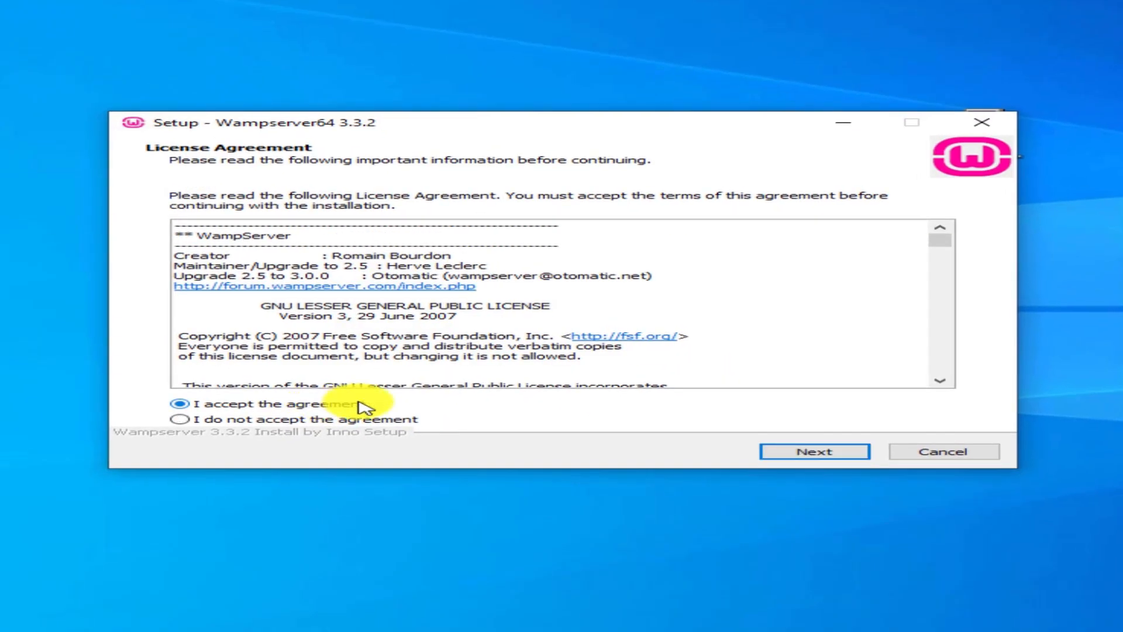
{"action": "left_click", "coordinate": [815, 452]}
{"action": "scroll", "coordinate": [520, 301], "scroll_direction": "down", "scroll_amount": 3}
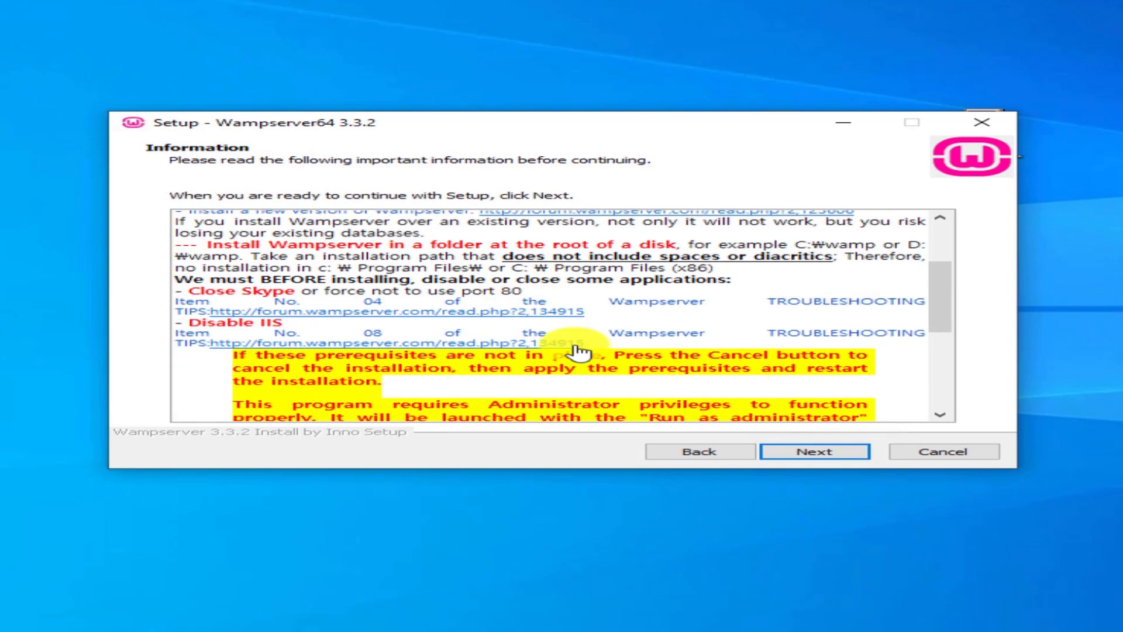
{"action": "left_click", "coordinate": [815, 452]}
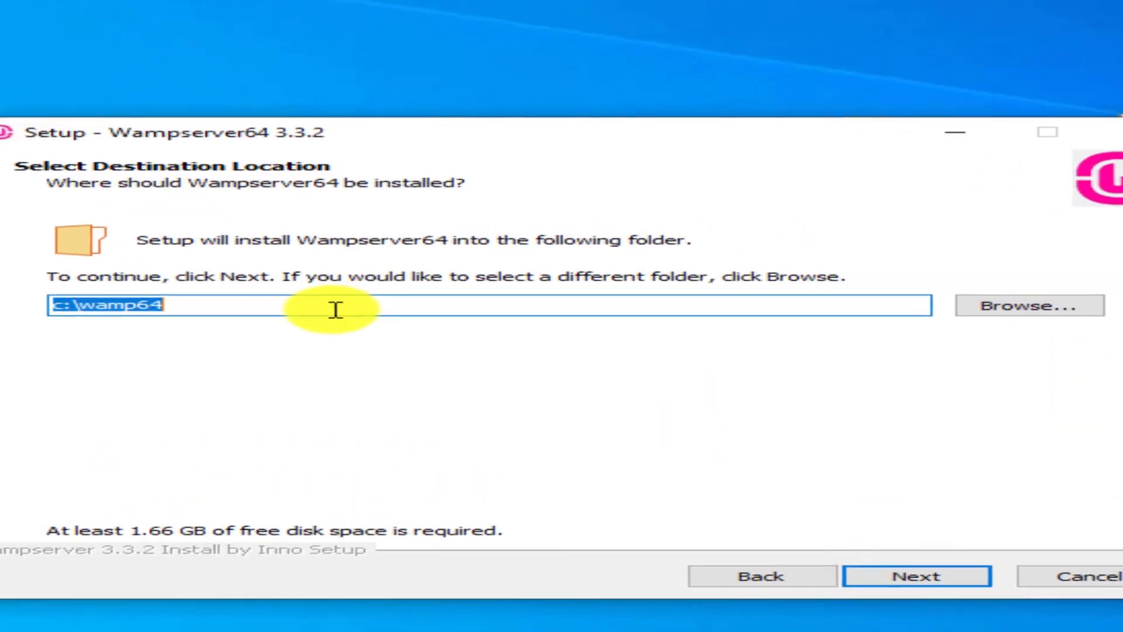
{"action": "left_click", "coordinate": [170, 305]}
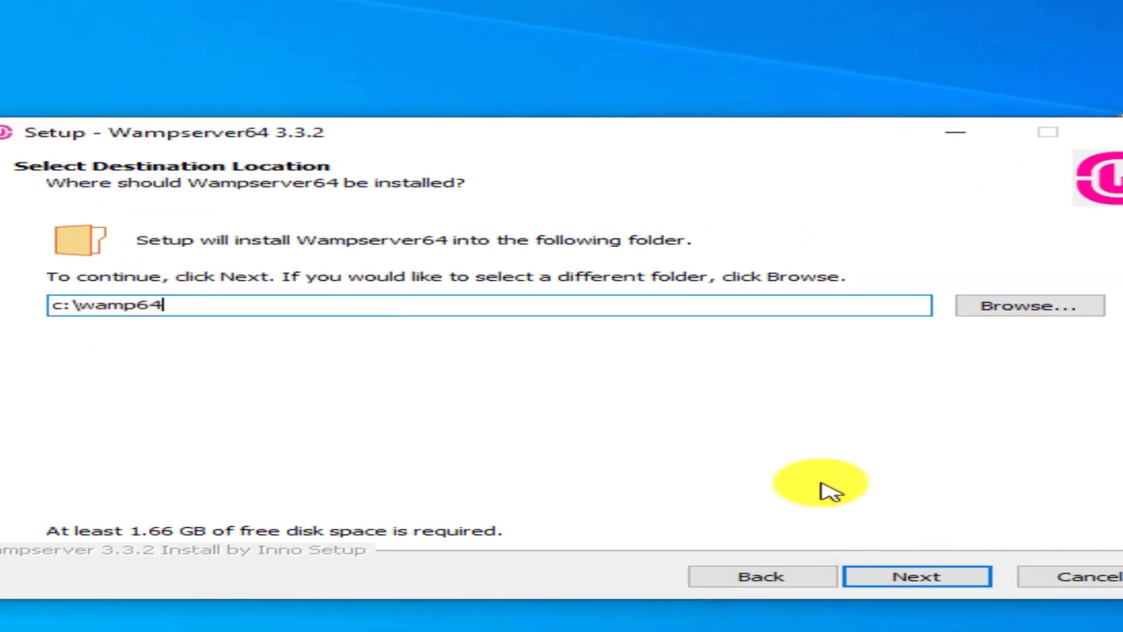
{"action": "left_click", "coordinate": [919, 579]}
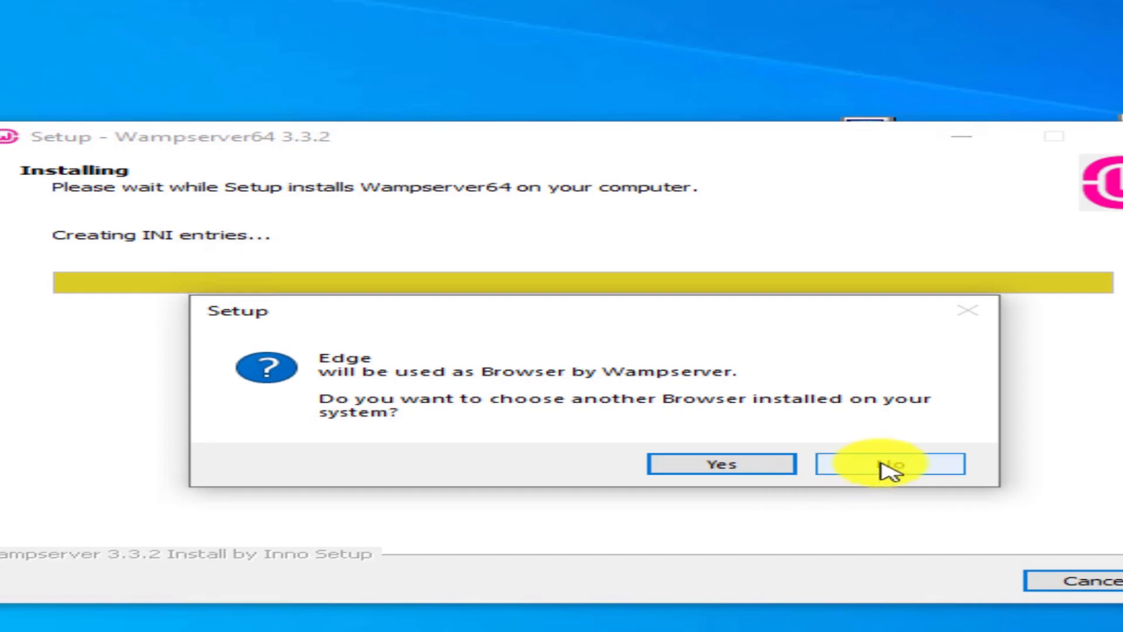
Choose firefox from C:\Program Files\Mozilla Firefox as the browser for Wampserver instead of Edge
{"action": "left_click", "coordinate": [724, 466]}
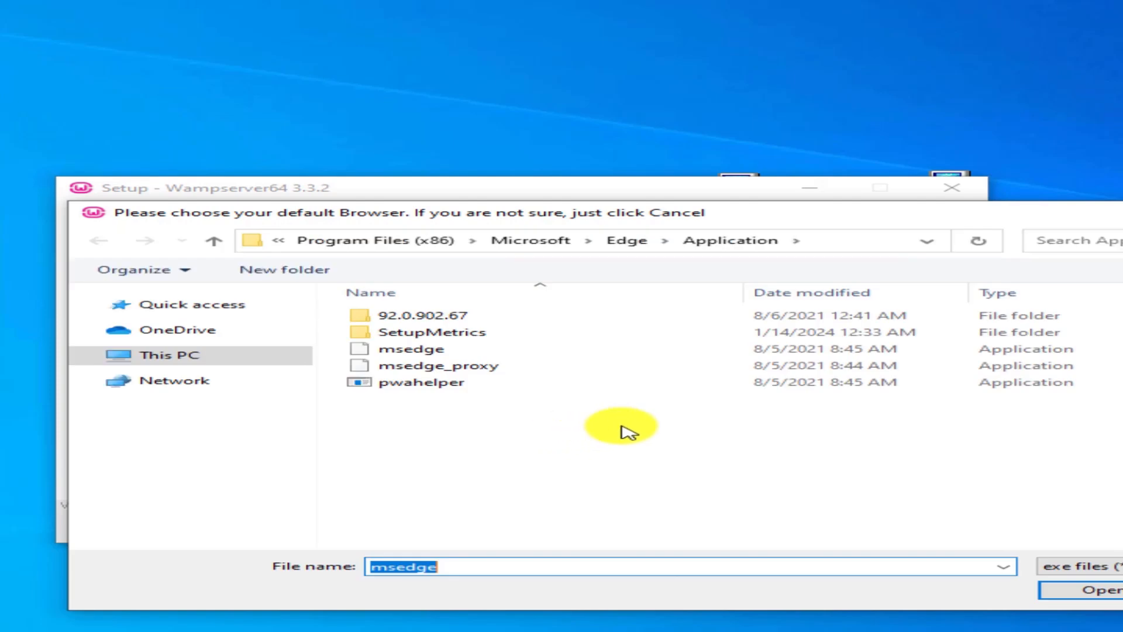
{"action": "left_click", "coordinate": [383, 245]}
{"action": "left_click", "coordinate": [424, 238]}
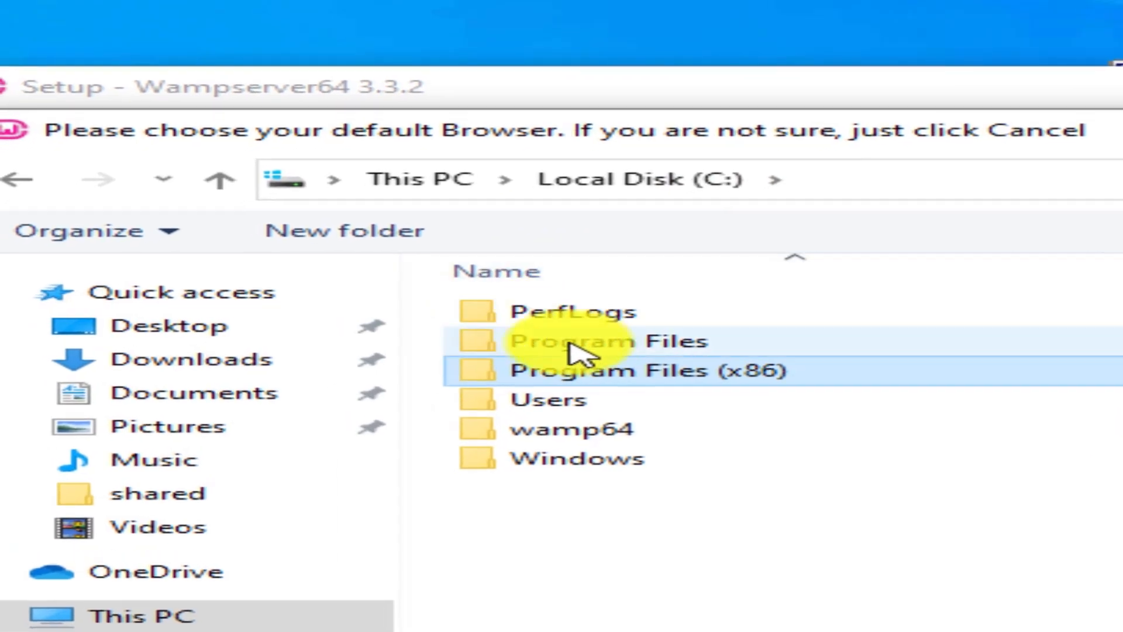
{"action": "double_click", "coordinate": [588, 351]}
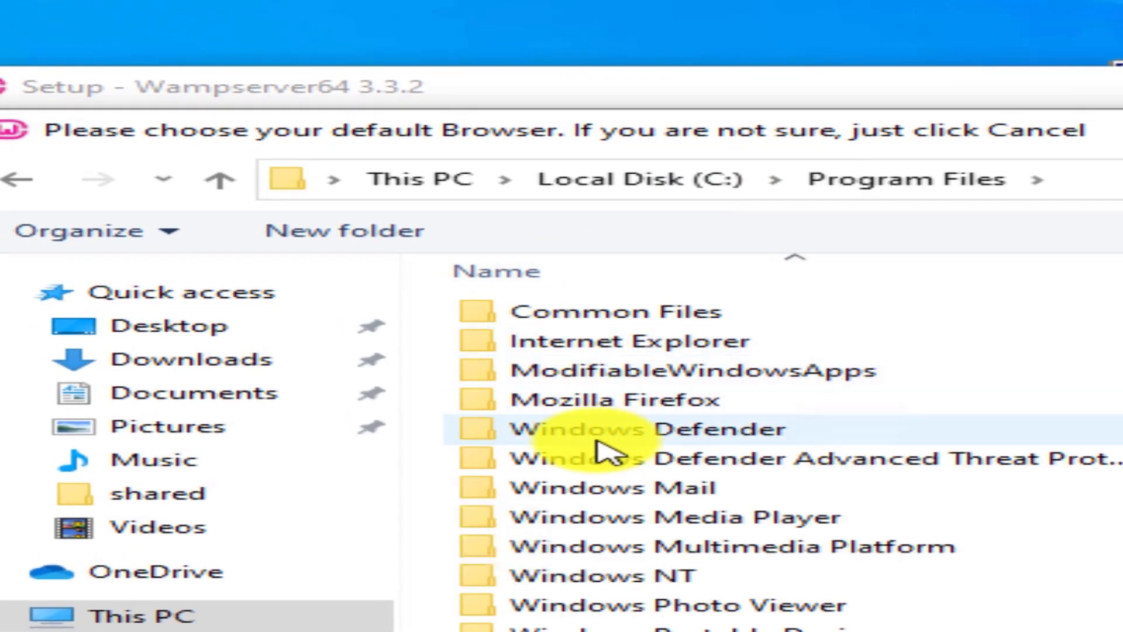
{"action": "double_click", "coordinate": [606, 402]}
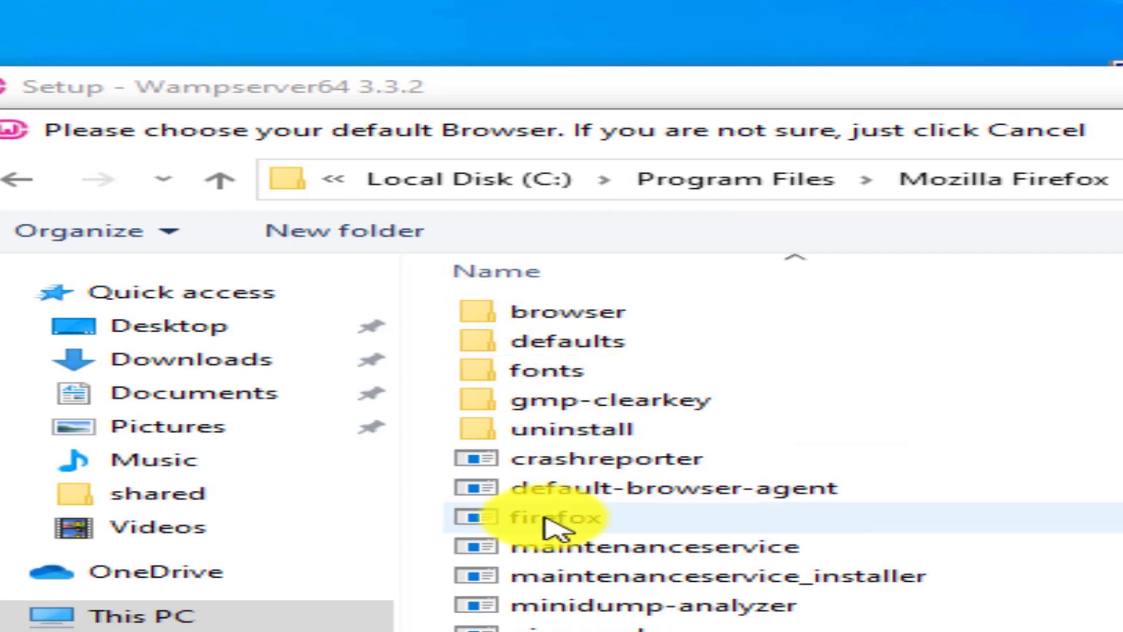
{"action": "left_click", "coordinate": [547, 521]}
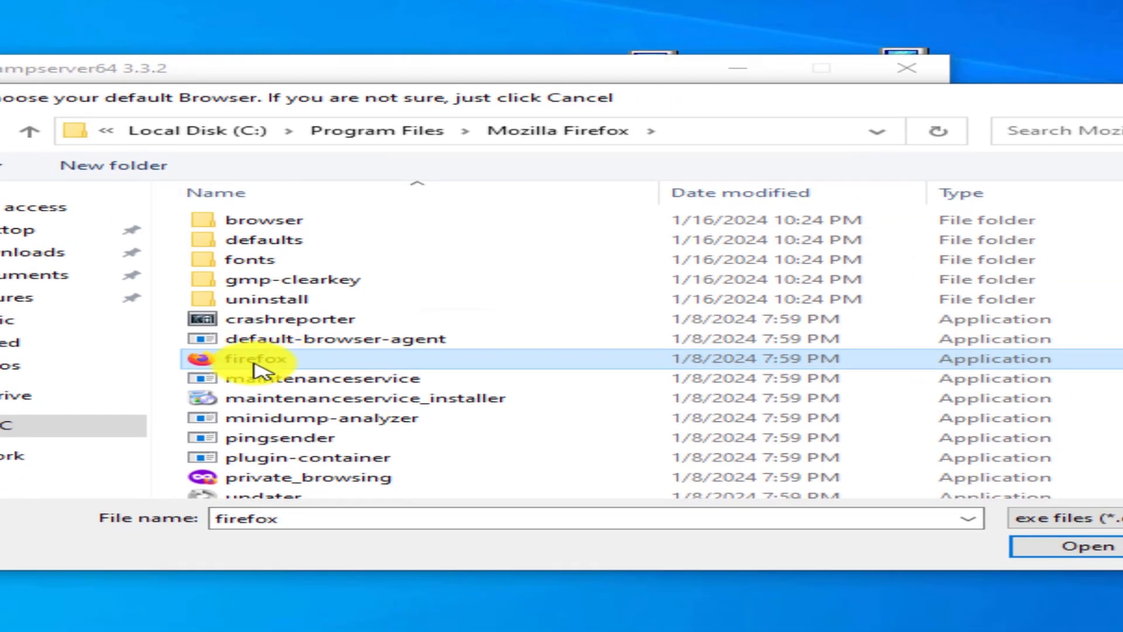
{"action": "left_click", "coordinate": [1094, 547]}
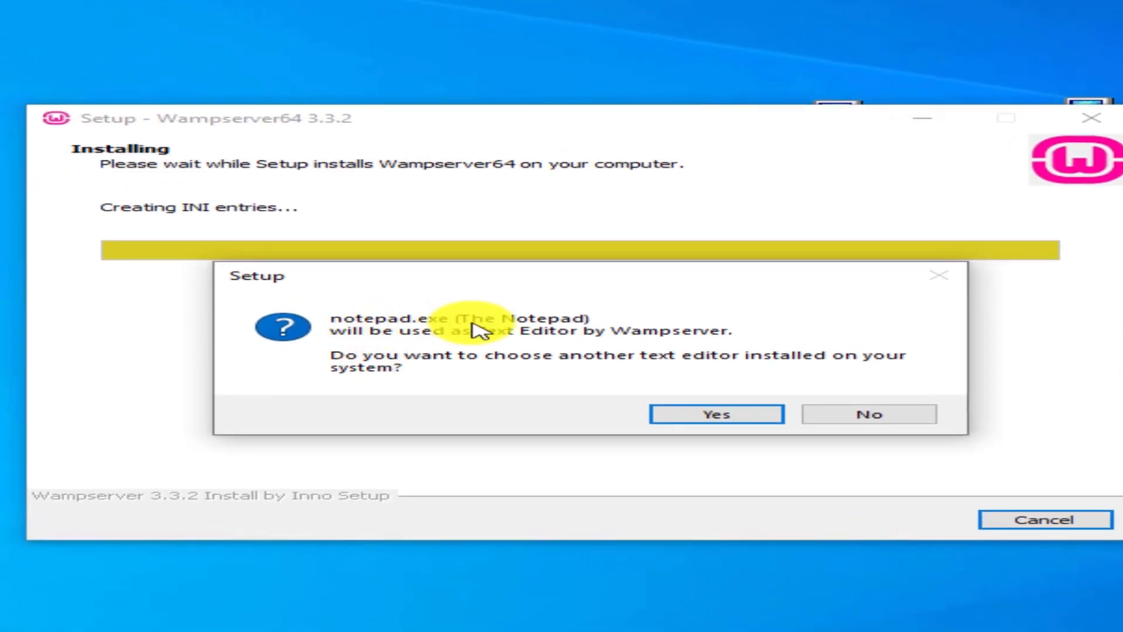
Keep Notepad as Wampserver's text editor and finish the setup wizard after reading the usage information page
{"action": "left_click", "coordinate": [882, 422]}
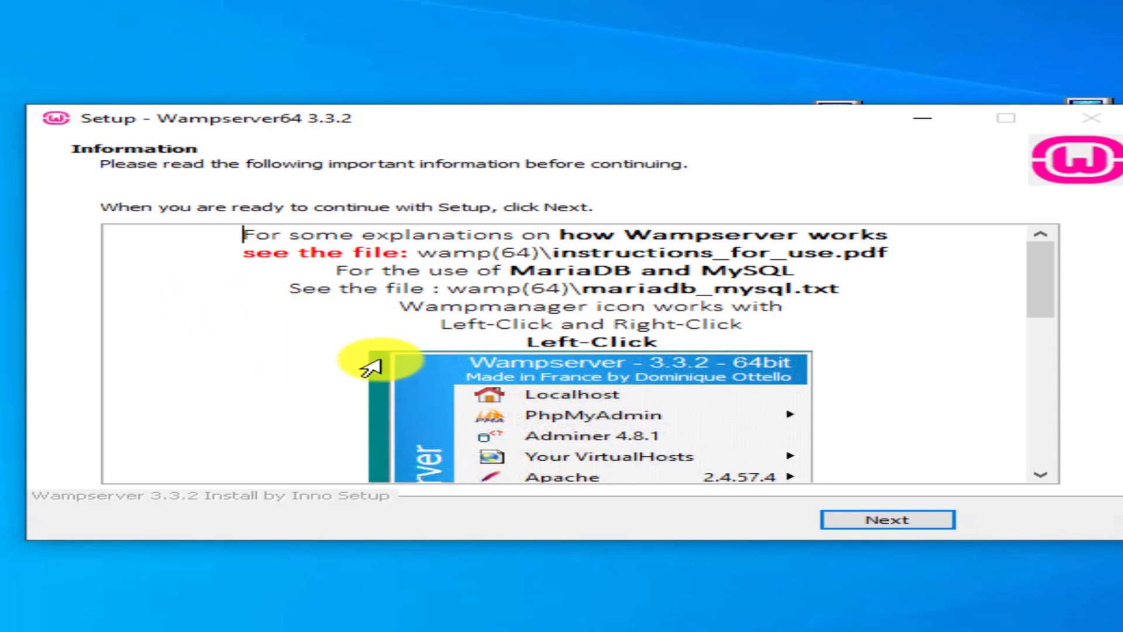
{"action": "scroll", "coordinate": [635, 351], "scroll_direction": "down", "scroll_amount": 2}
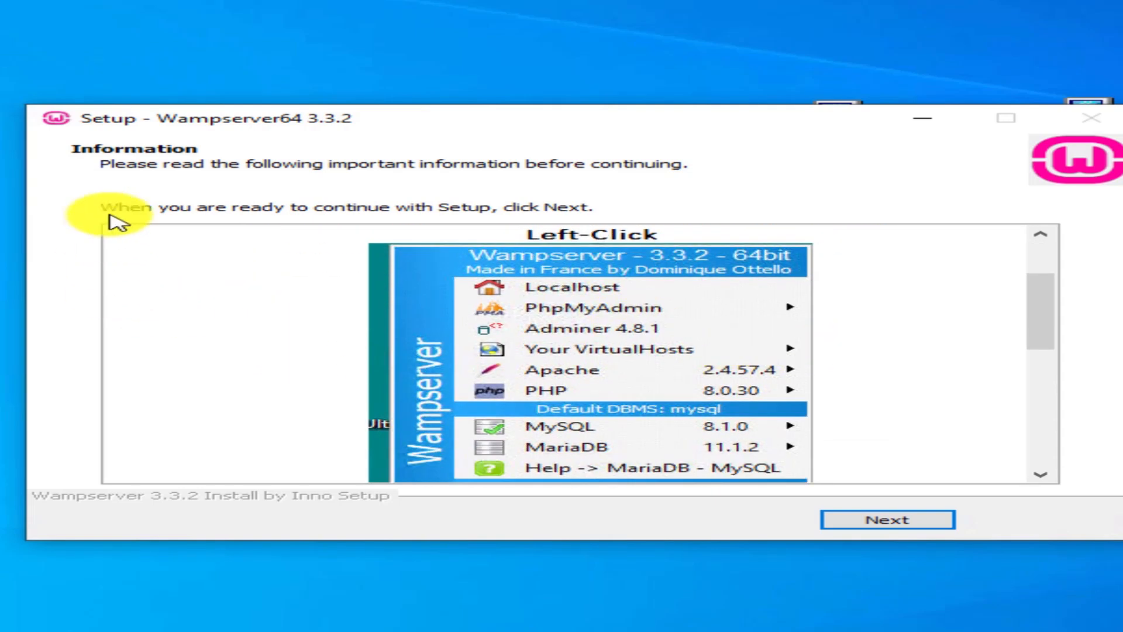
{"action": "scroll", "coordinate": [677, 281], "scroll_direction": "down", "scroll_amount": 3}
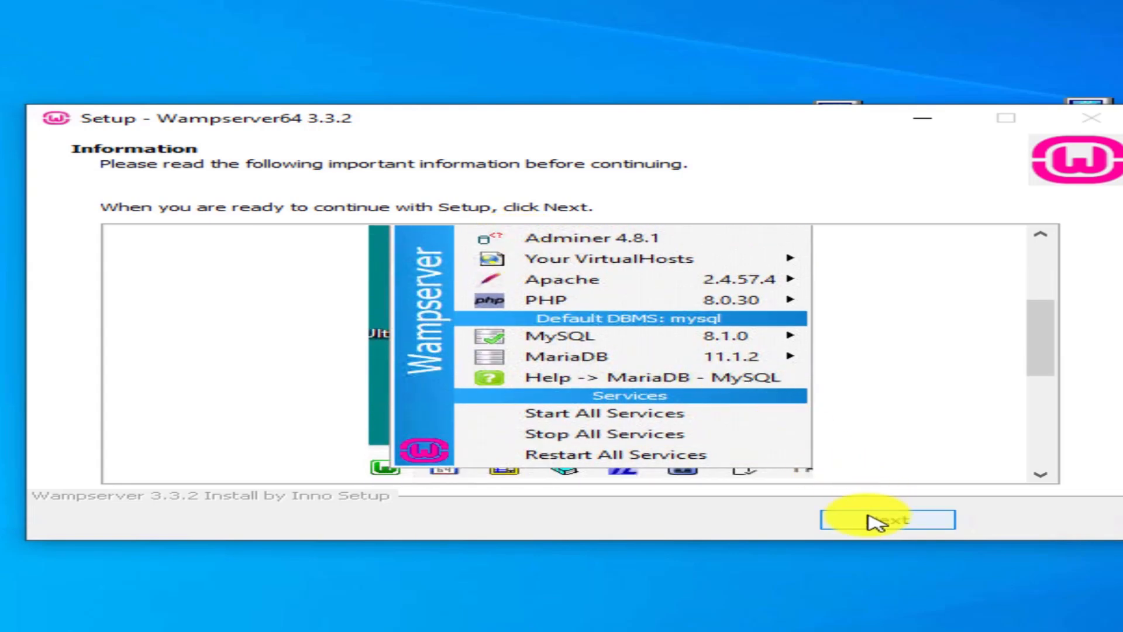
{"action": "left_click", "coordinate": [884, 521]}
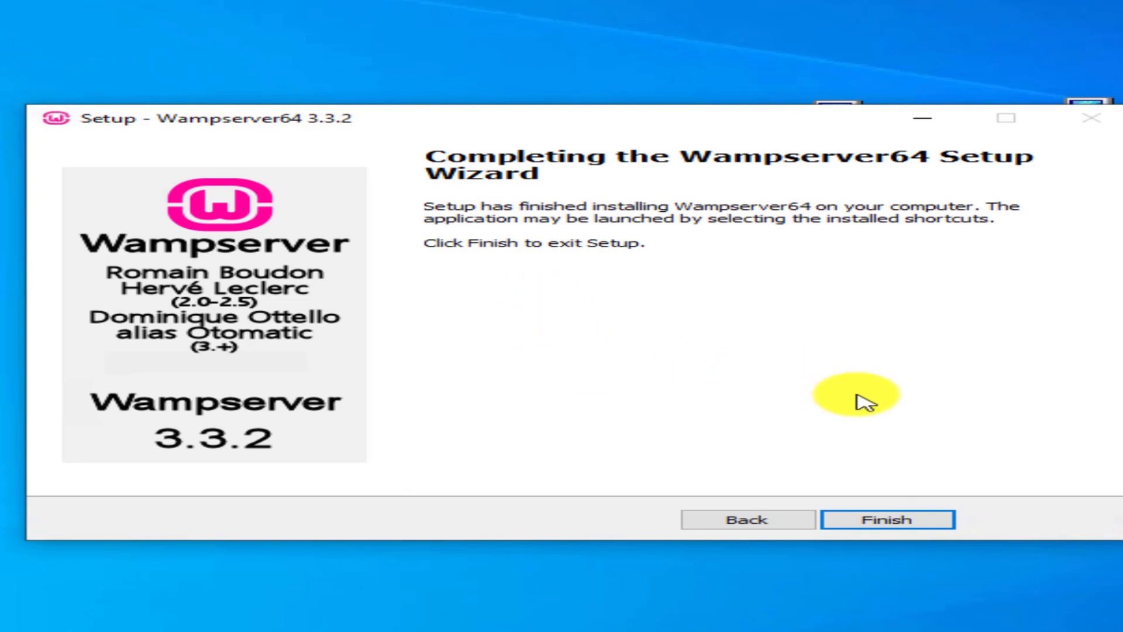
{"action": "left_click", "coordinate": [899, 523]}
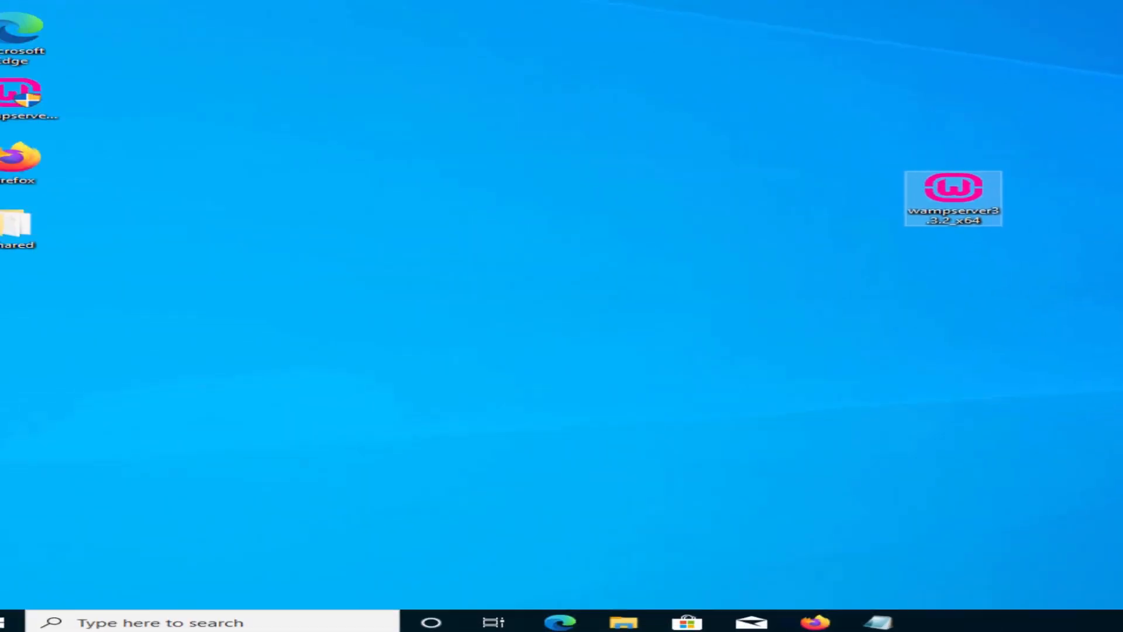
Rearrange the desktop icons so the new Wampserver64 shortcut stands apart from the Wampserver and vcredist installer files
{"action": "left_click", "coordinate": [1061, 334]}
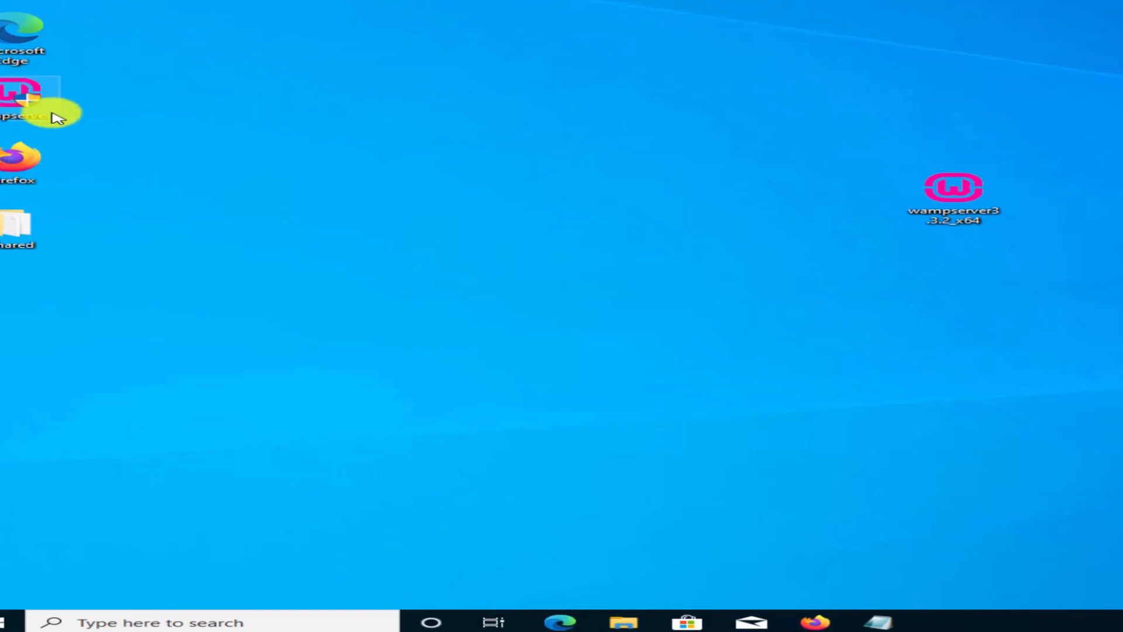
{"action": "left_click_drag", "start_coordinate": [22, 103], "coordinate": [689, 130]}
{"action": "left_click_drag", "start_coordinate": [897, 261], "coordinate": [1118, 107]}
{"action": "left_click_drag", "start_coordinate": [1111, 213], "coordinate": [120, 351]}
{"action": "left_click_drag", "start_coordinate": [738, 147], "coordinate": [935, 88]}
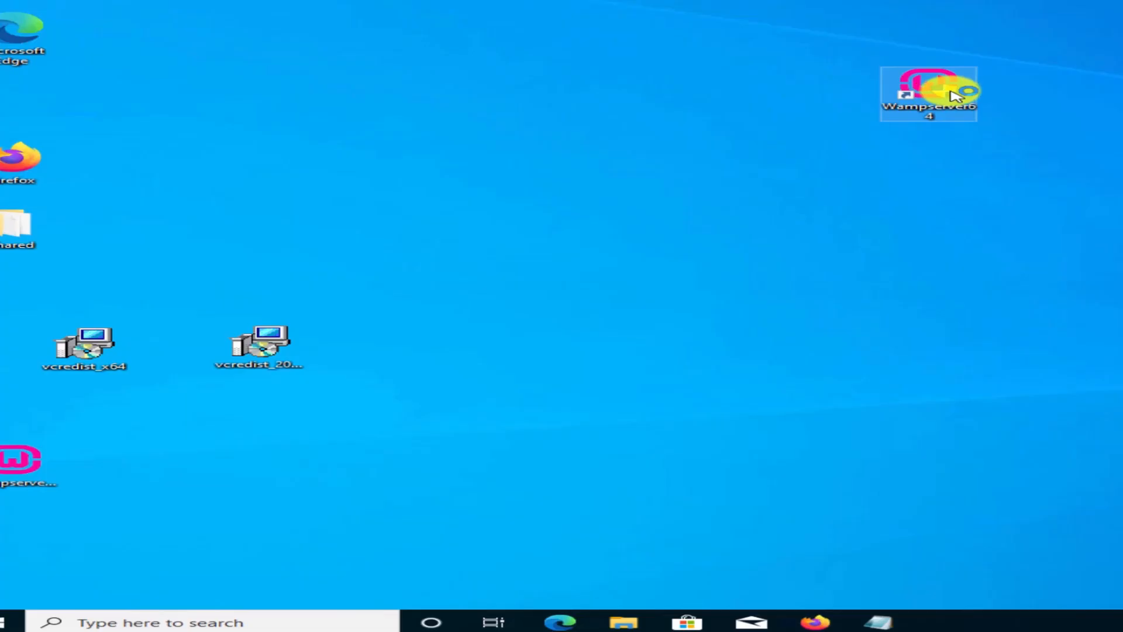
Start Wampserver64 from its desktop shortcut, allow Wampmanager to make changes, and view the settings and tools menu of its notification-area icon
{"action": "double_click", "coordinate": [699, 85]}
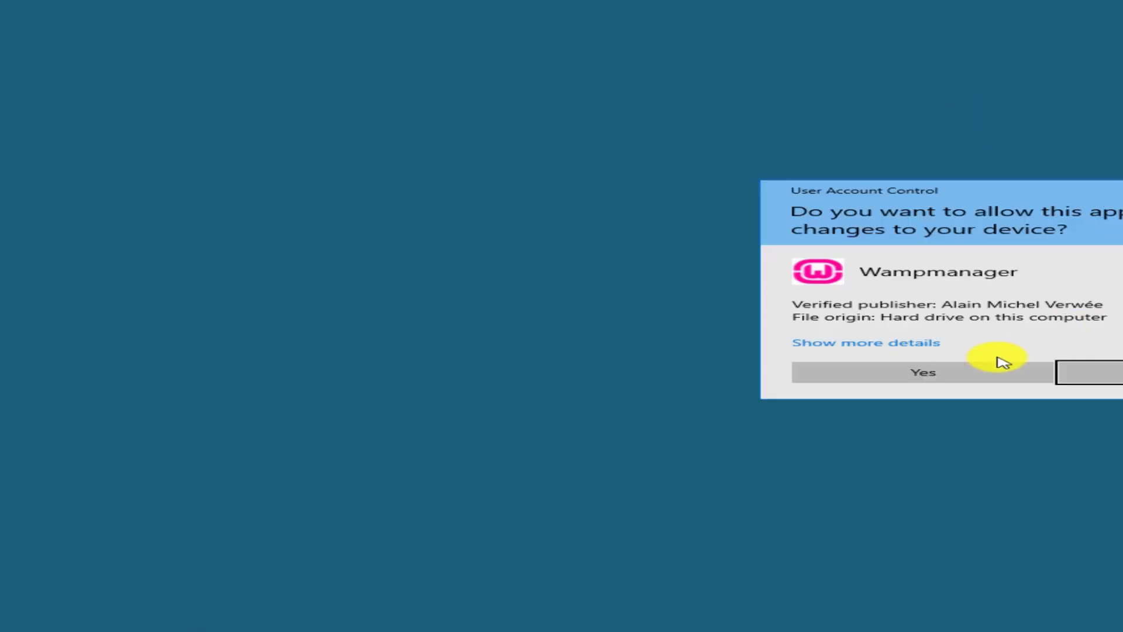
{"action": "left_click", "coordinate": [936, 373]}
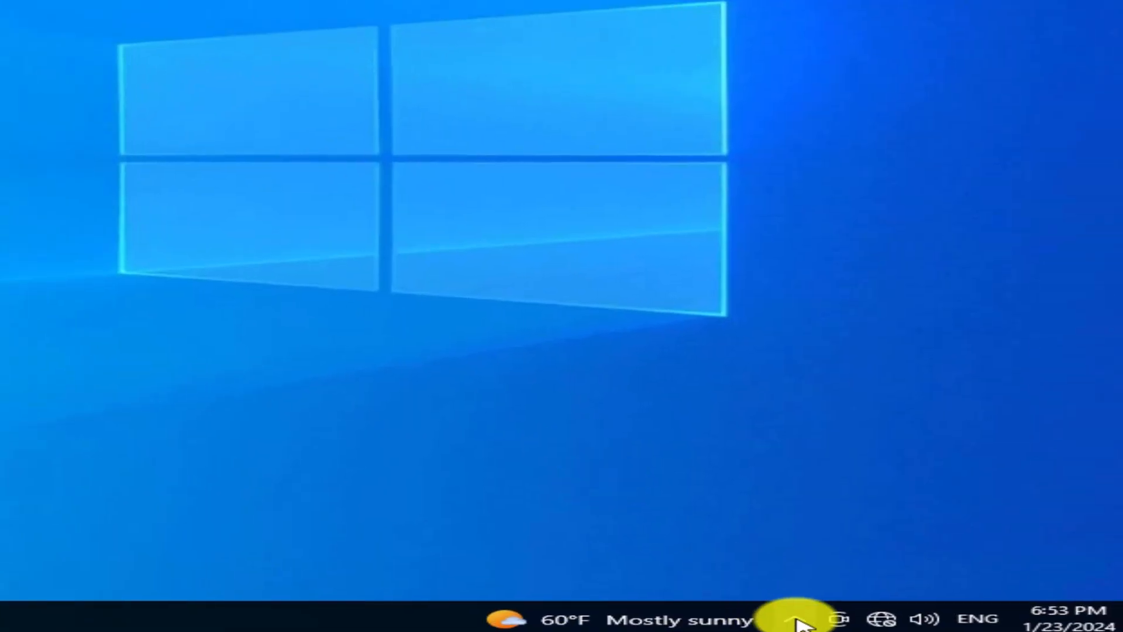
{"action": "left_click", "coordinate": [795, 621]}
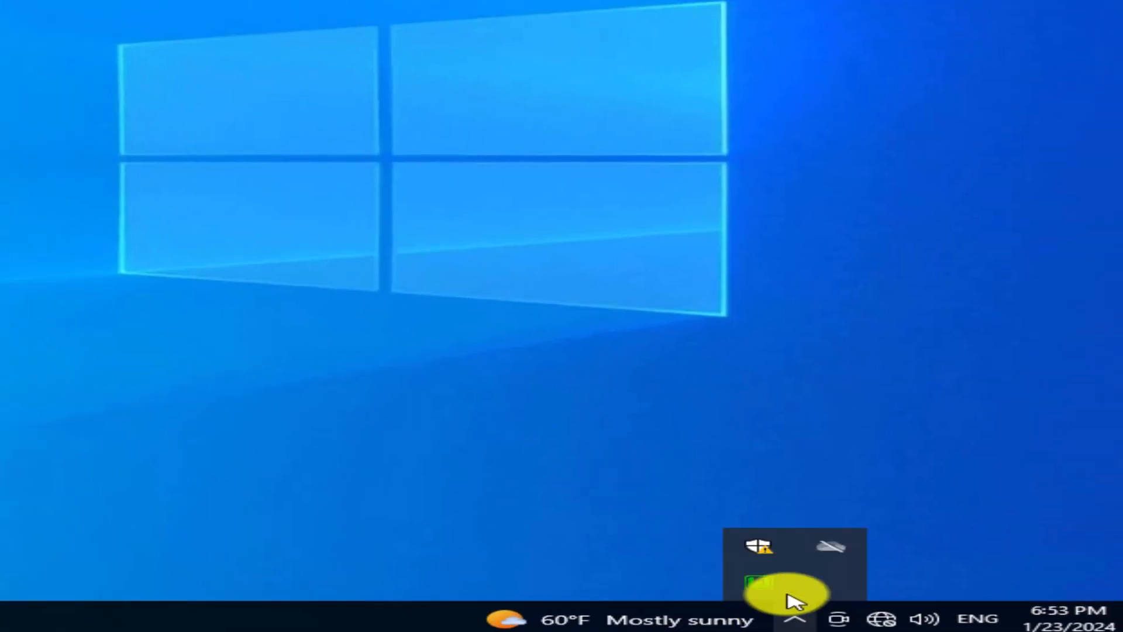
{"action": "right_click", "coordinate": [760, 582]}
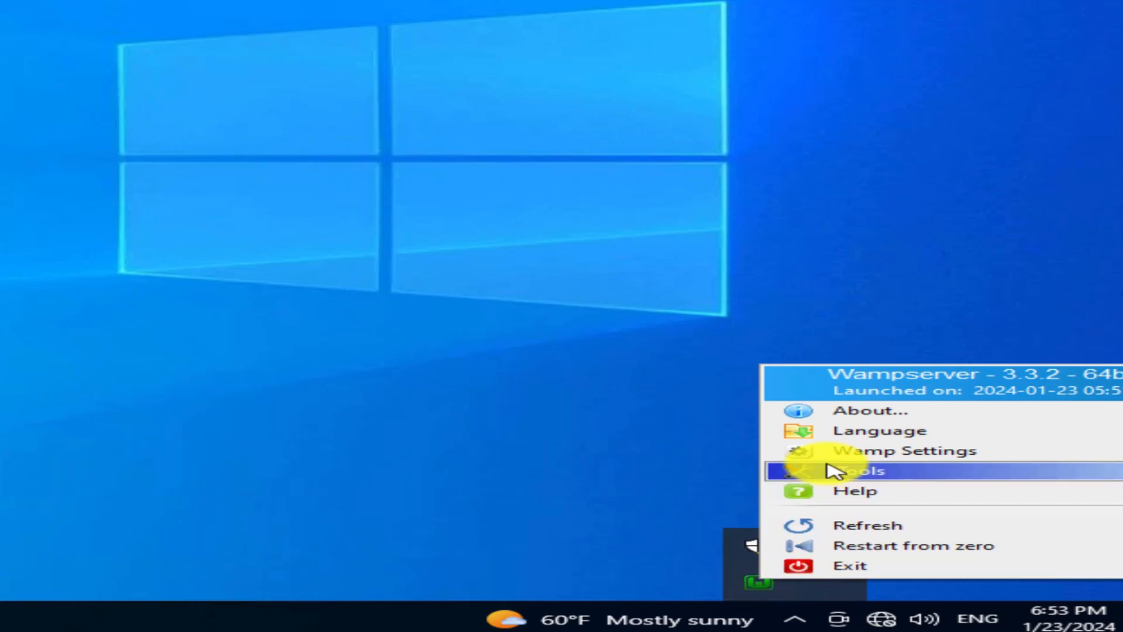
{"action": "mouse_move", "coordinate": [830, 453]}
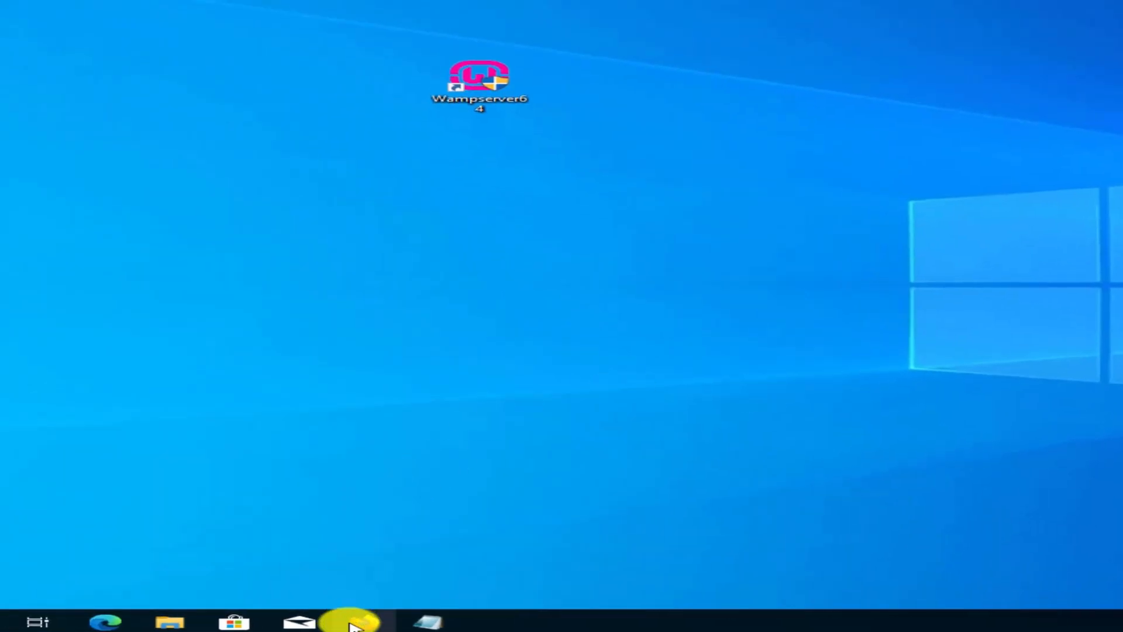
Switch to Firefox and open the Wampserver homepage at localhost
{"action": "left_click", "coordinate": [353, 623]}
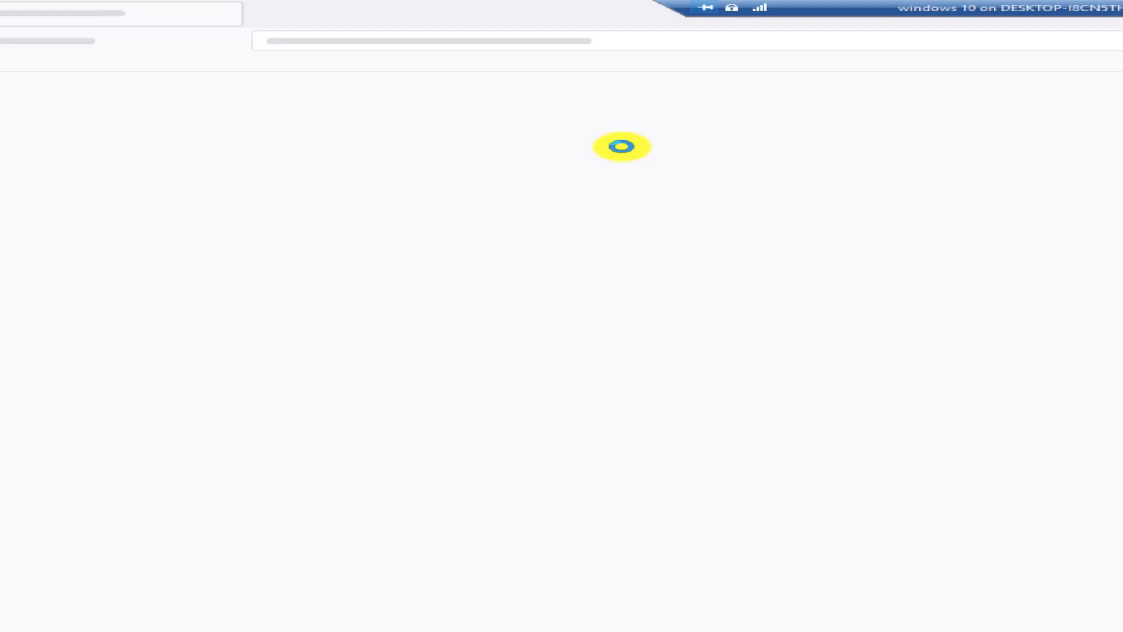
{"action": "left_click", "coordinate": [351, 40]}
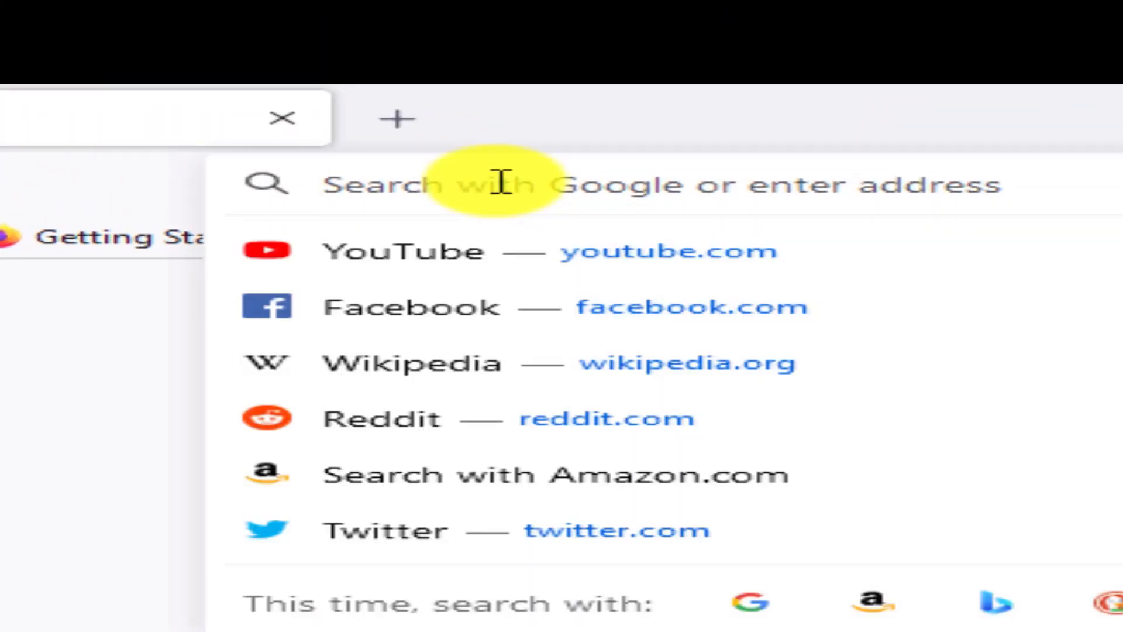
{"action": "type", "text": "loo"}
{"action": "key", "text": "BackSpace"}
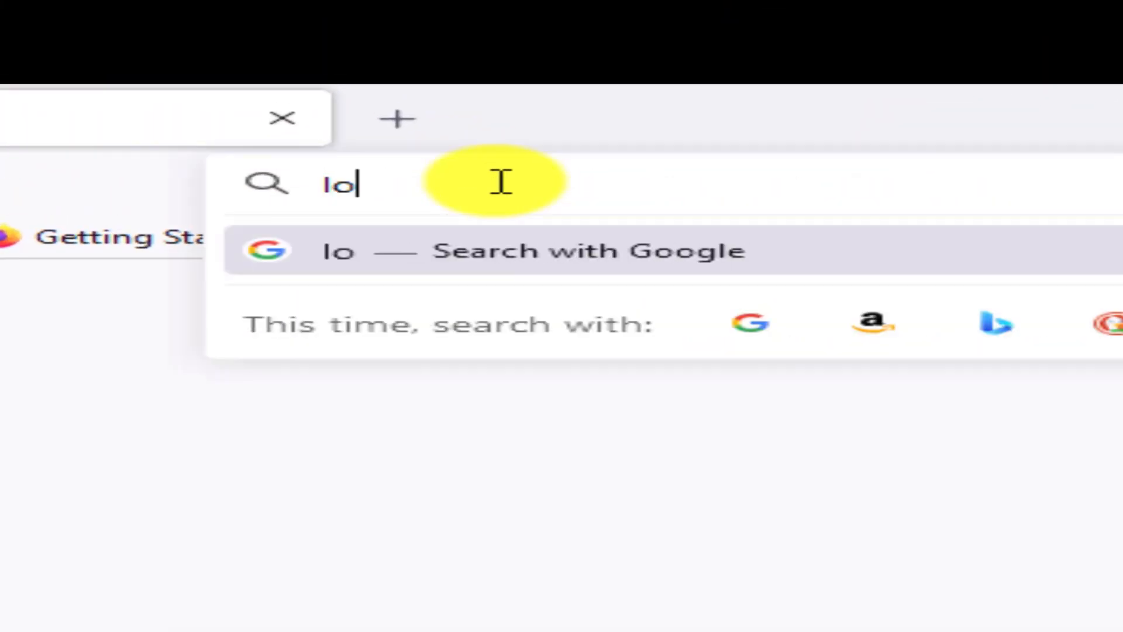
{"action": "type", "text": "calhos"}
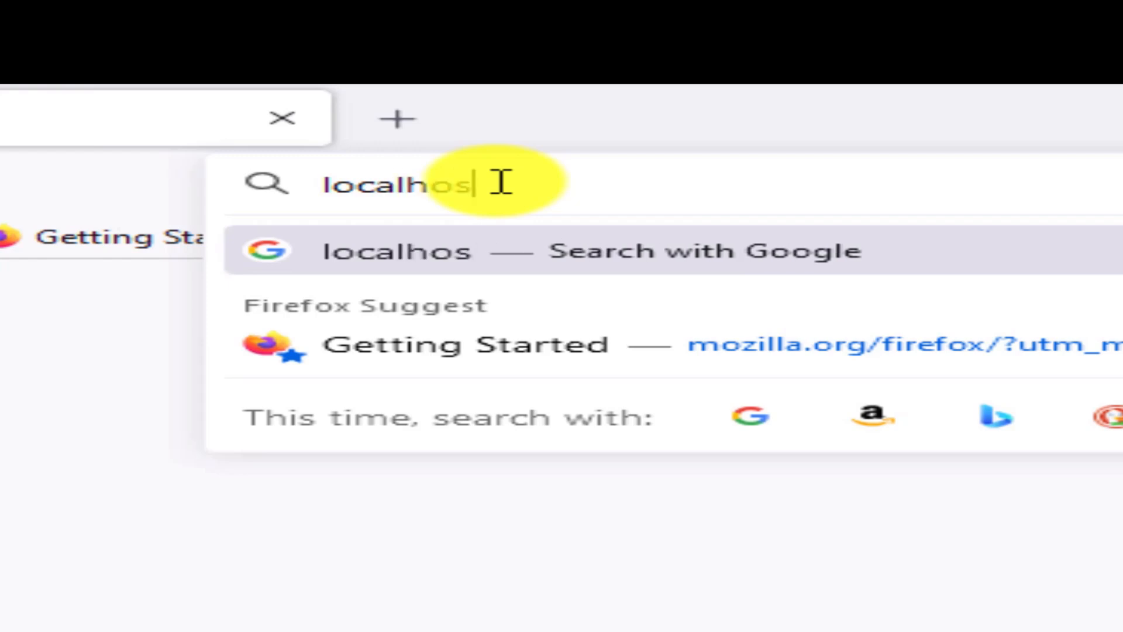
{"action": "type", "text": "t"}
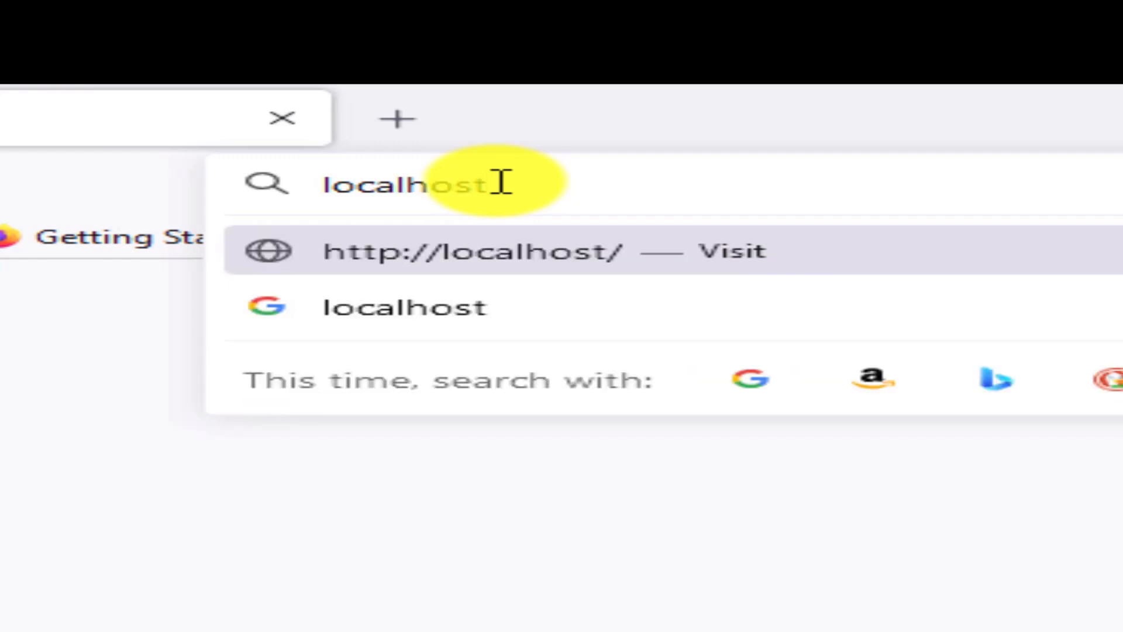
{"action": "key", "text": "Return"}
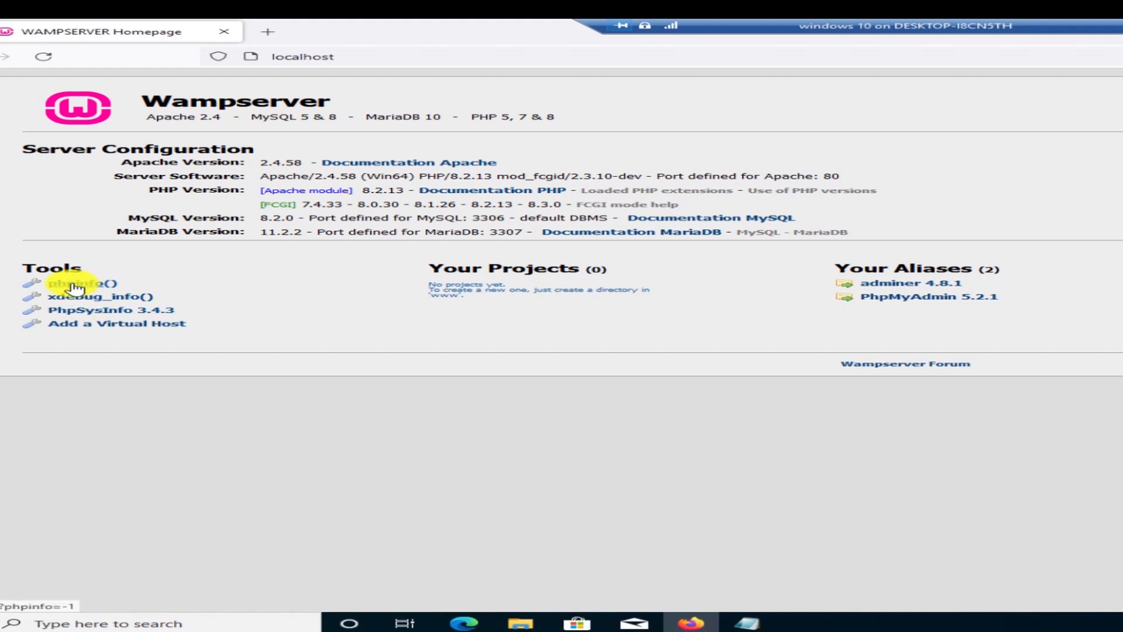
Open the PhpMyAdmin 5.2.1 alias from the Wampserver homepage in a new tab
{"action": "right_click", "coordinate": [903, 302]}
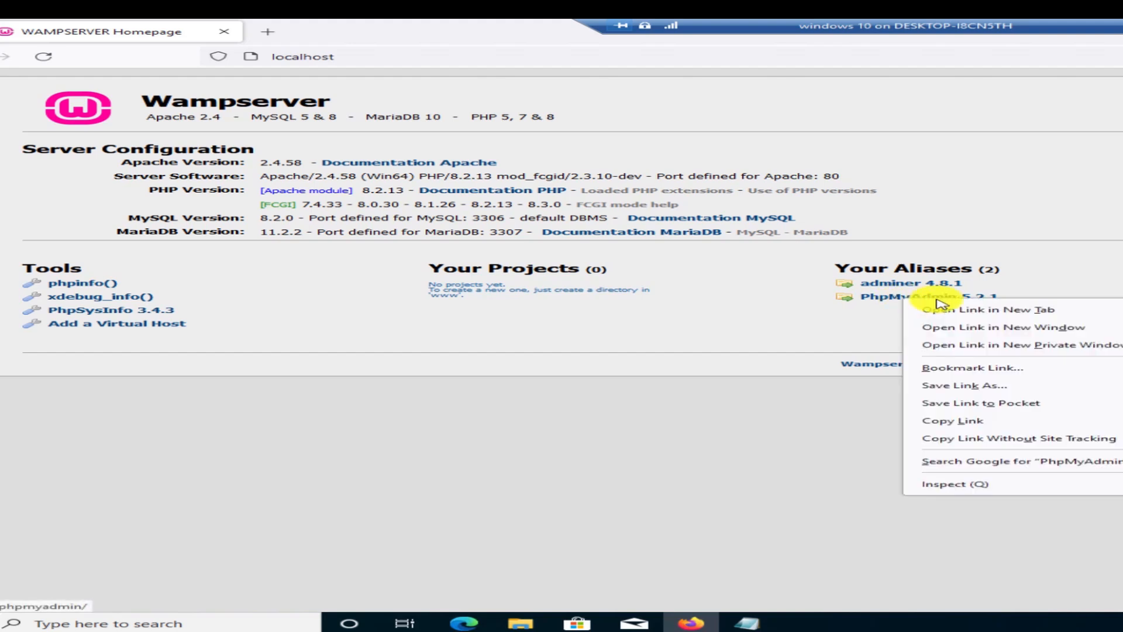
{"action": "middle_click", "coordinate": [956, 313]}
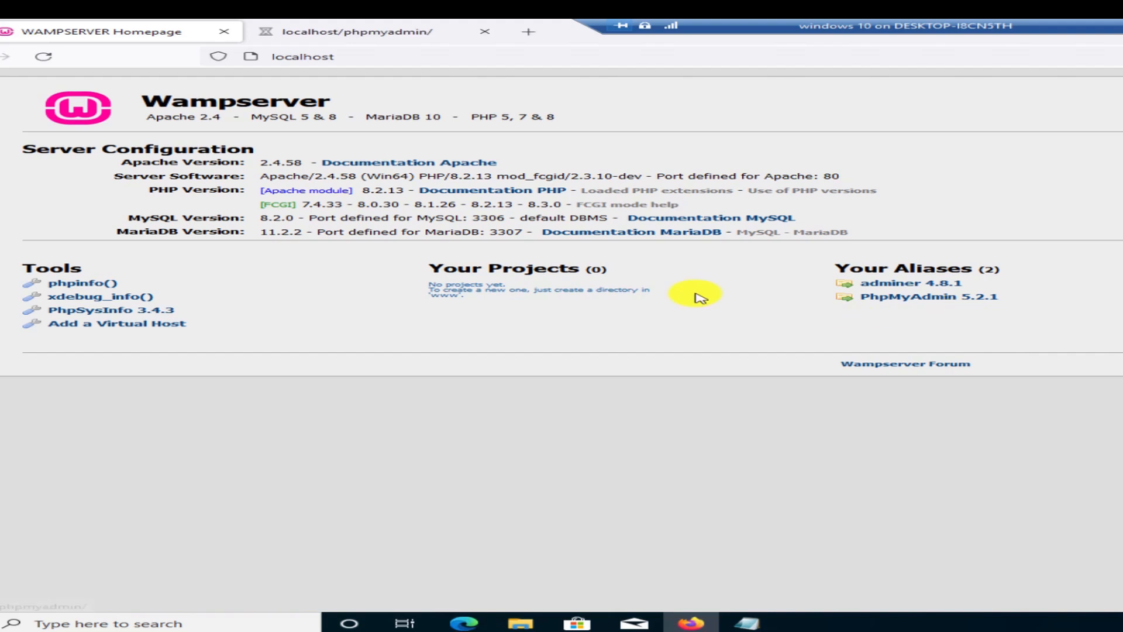
Switch to the localhost/phpmyadmin tab to view the phpMyAdmin page
{"action": "left_click", "coordinate": [338, 33]}
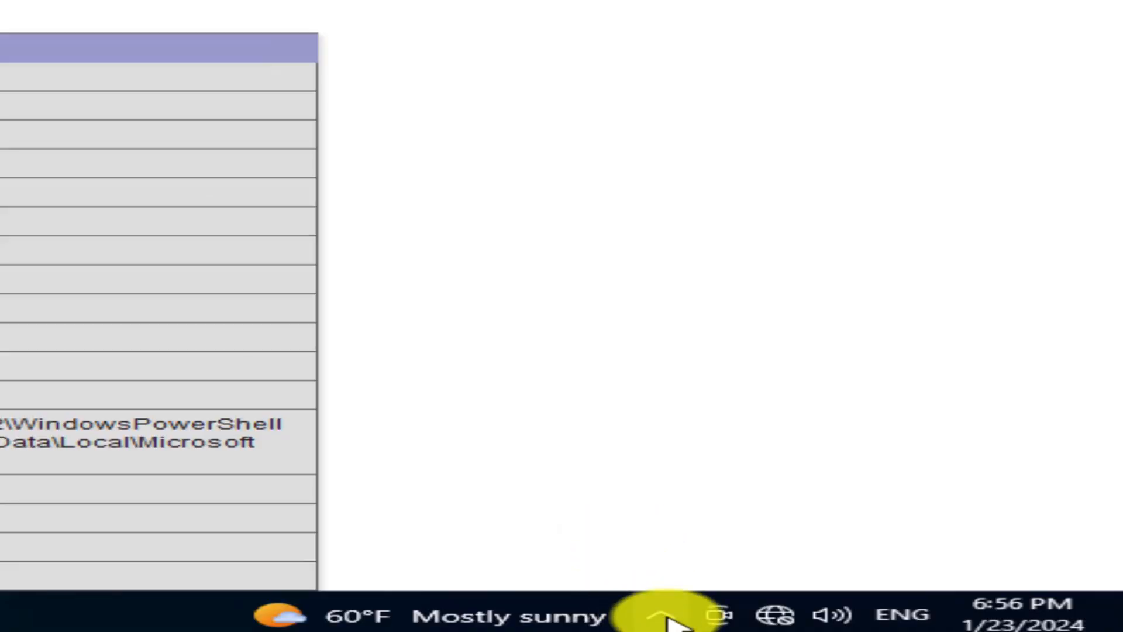
Exit Wampserver 3.3.2 through its notification-area icon to shut down the local server
{"action": "left_click", "coordinate": [663, 617]}
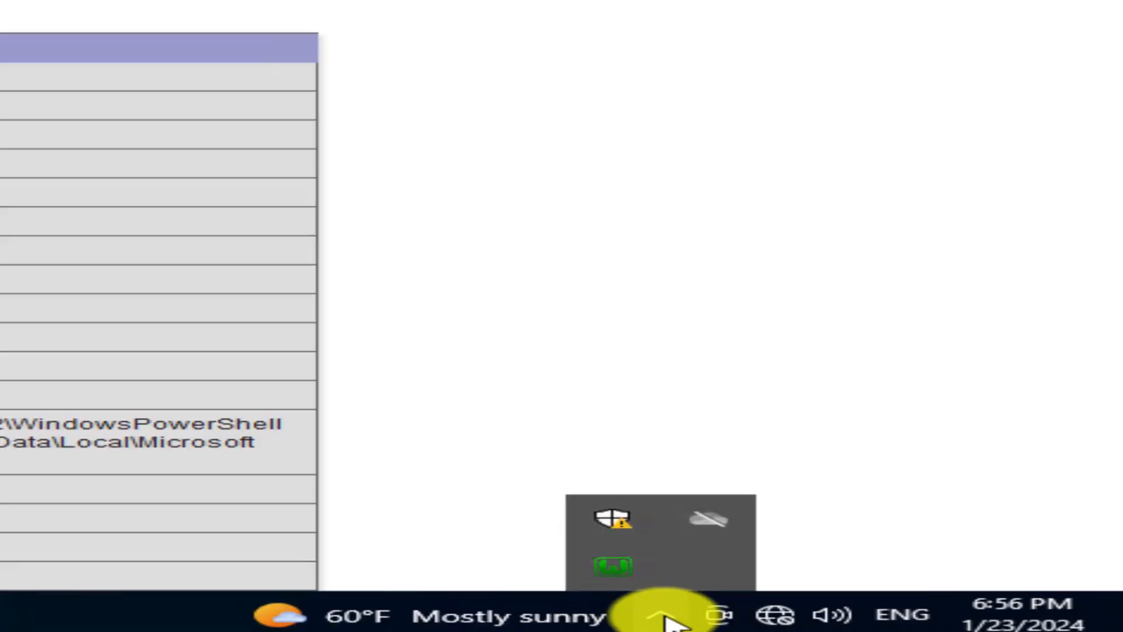
{"action": "right_click", "coordinate": [626, 576]}
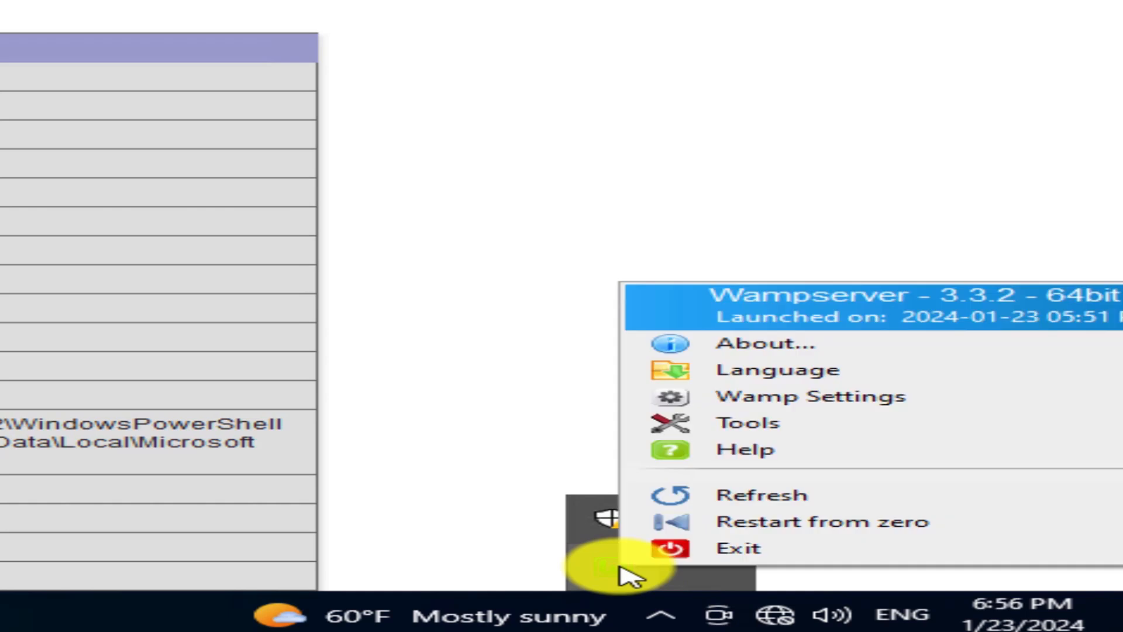
{"action": "left_click", "coordinate": [734, 552]}
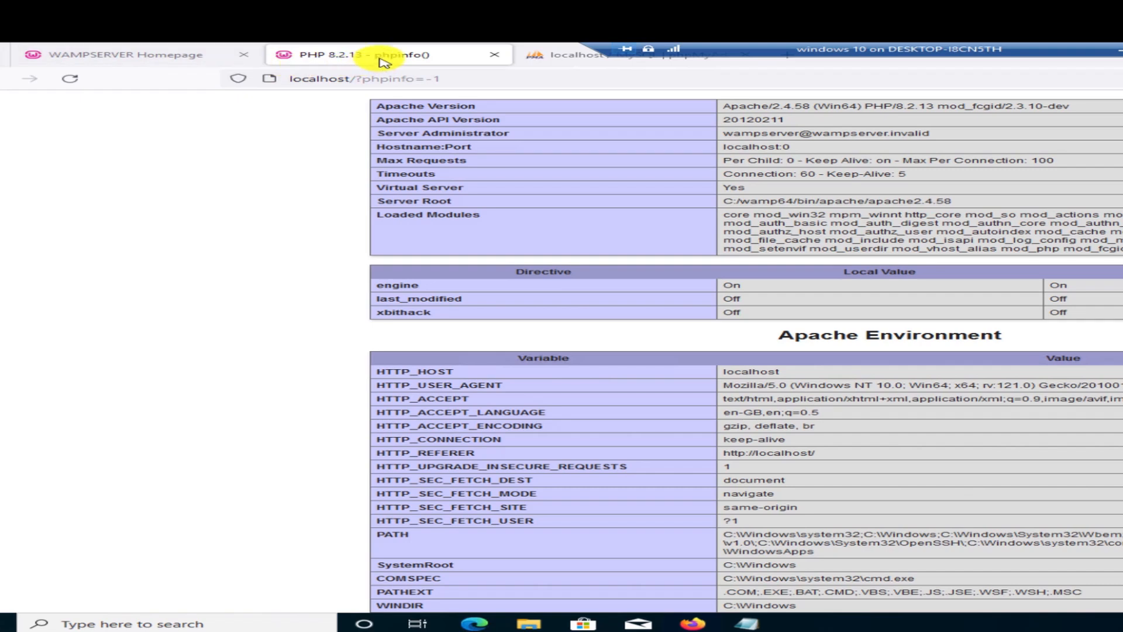
Reload the phpinfo() page to test the localhost connection with Wampserver closed, and switch to the phpMyAdmin page
{"action": "left_click", "coordinate": [70, 78]}
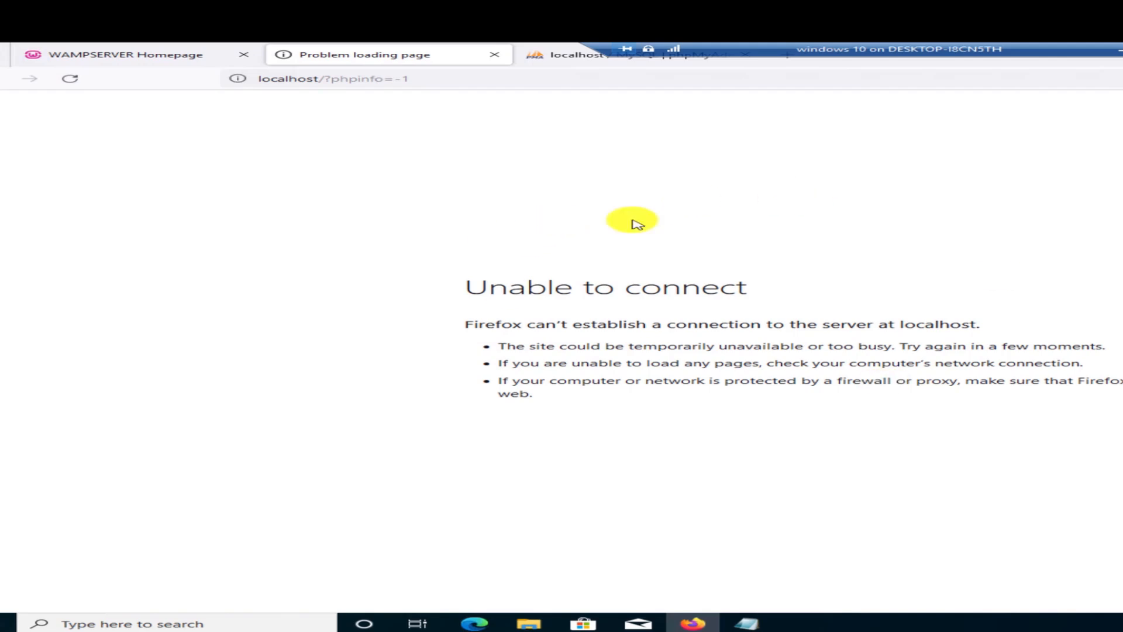
{"action": "left_click", "coordinate": [571, 56]}
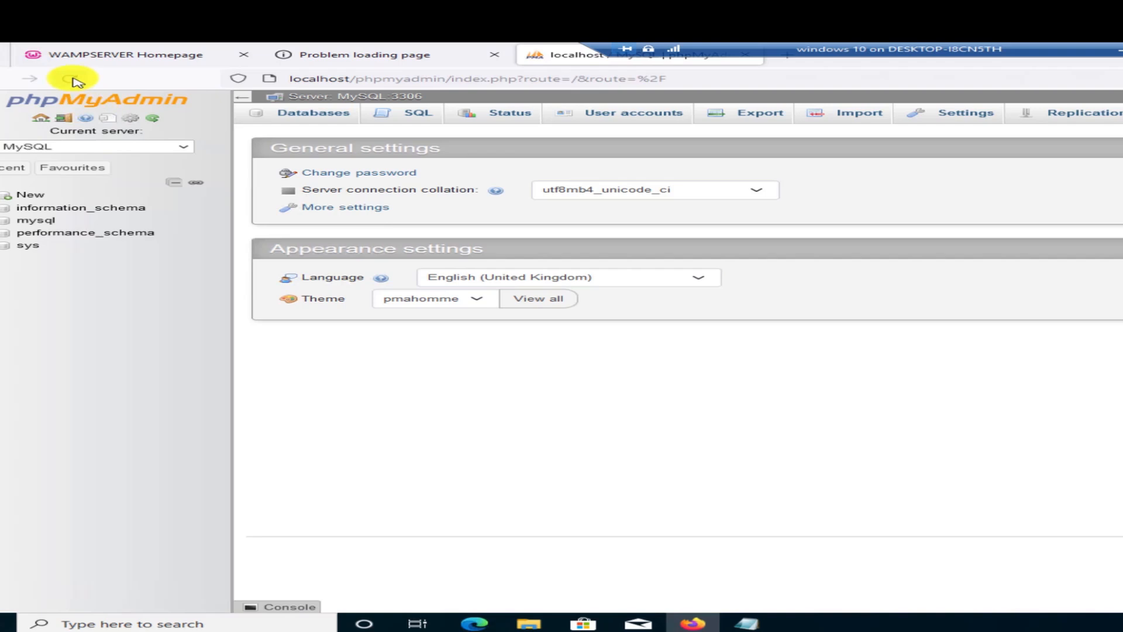